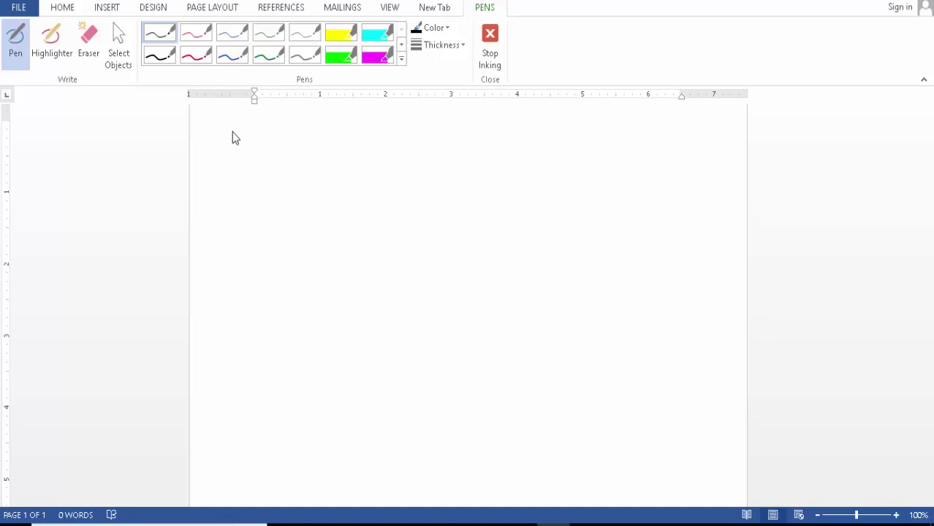
- With the Pen, ink a name at the top-left and the title 'SALES ORDER DATABASE', underlined
left_click(26, 49)
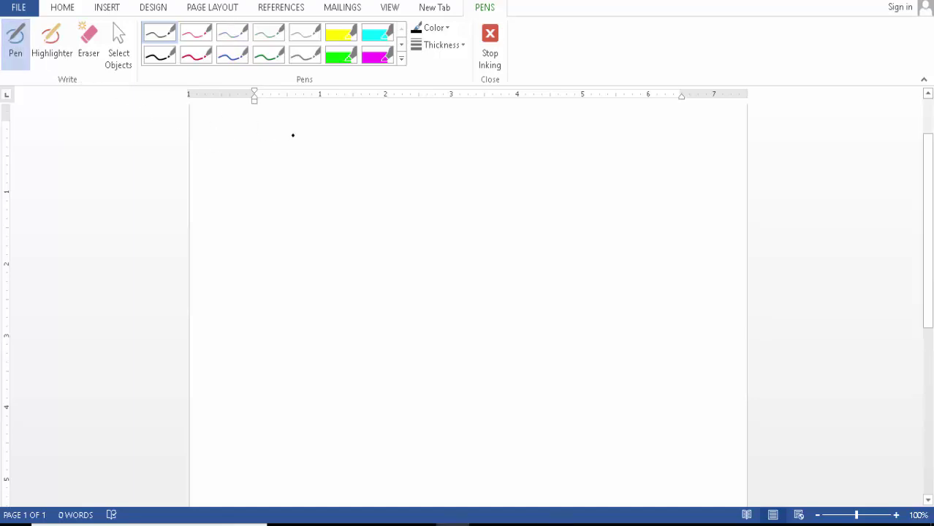
mouse_move(231, 118)
left_mouse_down()
mouse_move(225, 154)
mouse_move(270, 146)
mouse_move(284, 167)
left_mouse_up()
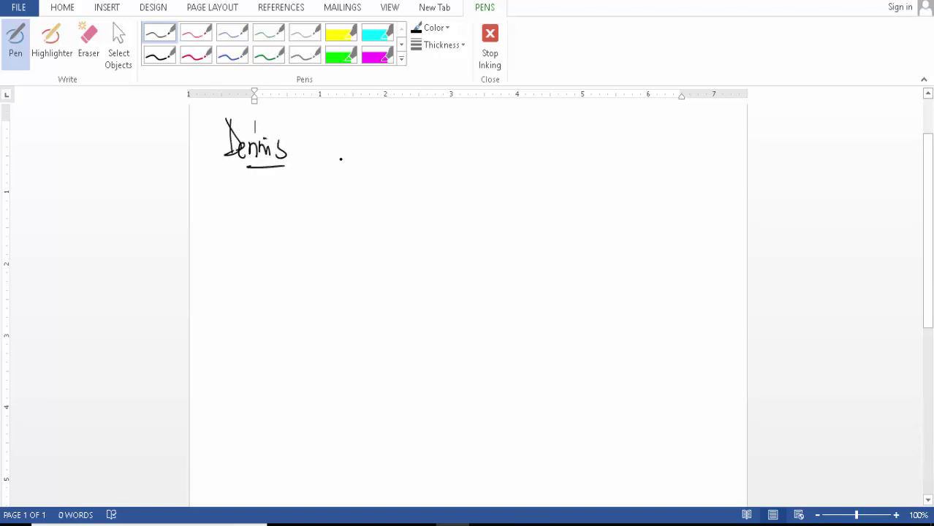
mouse_move(343, 171)
left_mouse_down()
mouse_move(331, 191)
mouse_move(362, 179)
mouse_move(384, 191)
mouse_move(416, 175)
mouse_move(433, 175)
mouse_move(431, 192)
mouse_move(466, 192)
mouse_move(466, 180)
left_mouse_up()
mouse_move(468, 174)
left_mouse_down()
mouse_move(468, 190)
mouse_move(501, 190)
left_mouse_up()
mouse_move(497, 162)
left_mouse_down()
mouse_move(504, 189)
mouse_move(526, 183)
left_mouse_up()
mouse_move(532, 178)
left_mouse_down()
mouse_move(533, 190)
mouse_move(558, 194)
mouse_move(590, 183)
left_mouse_up()
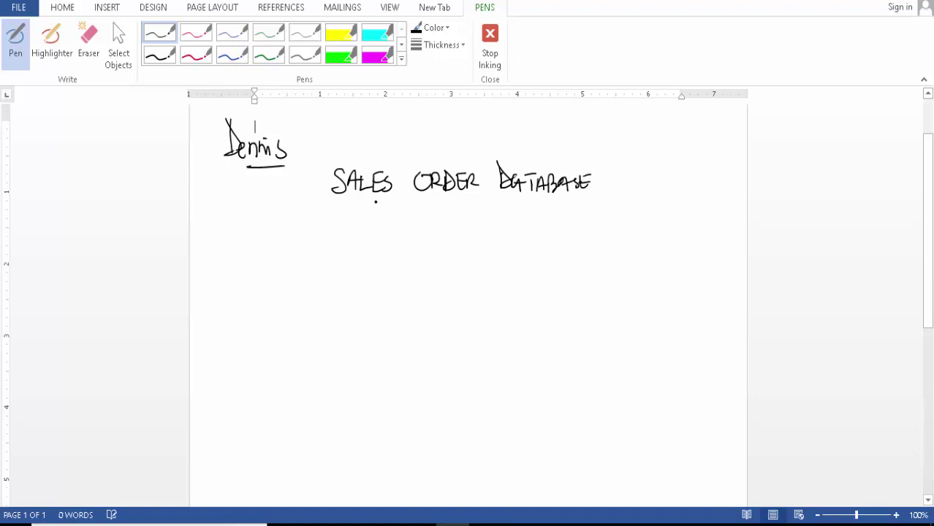
left_click_drag(377, 198, 590, 193)
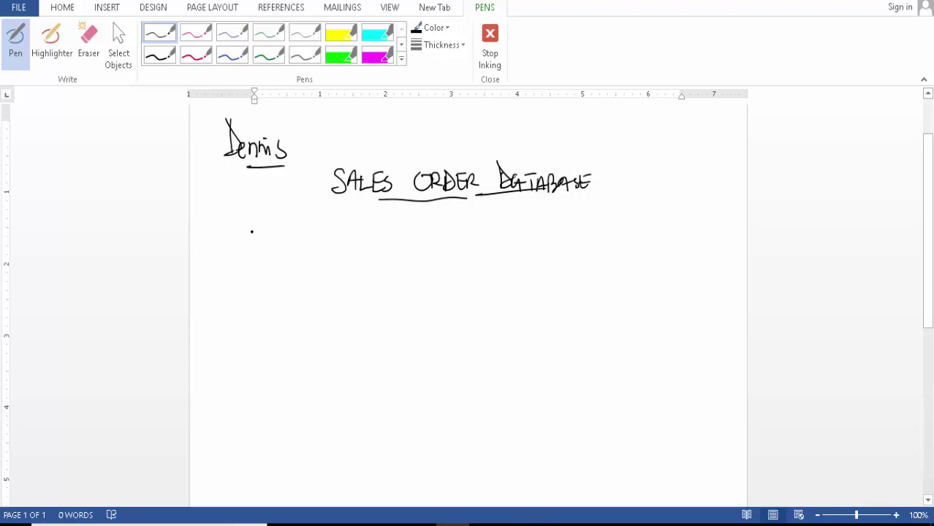
- Write the Products/Service ID heading, underline it, and rule a long line under the heading row
mouse_move(221, 249)
left_mouse_down()
mouse_move(220, 265)
mouse_move(247, 247)
mouse_move(257, 265)
left_mouse_up()
left_click_drag(260, 248, 272, 279)
mouse_move(283, 248)
left_mouse_down()
mouse_move(278, 261)
mouse_move(287, 261)
left_mouse_up()
left_click_drag(288, 255, 307, 262)
mouse_move(309, 259)
left_mouse_down()
mouse_move(335, 255)
mouse_move(330, 263)
left_mouse_up()
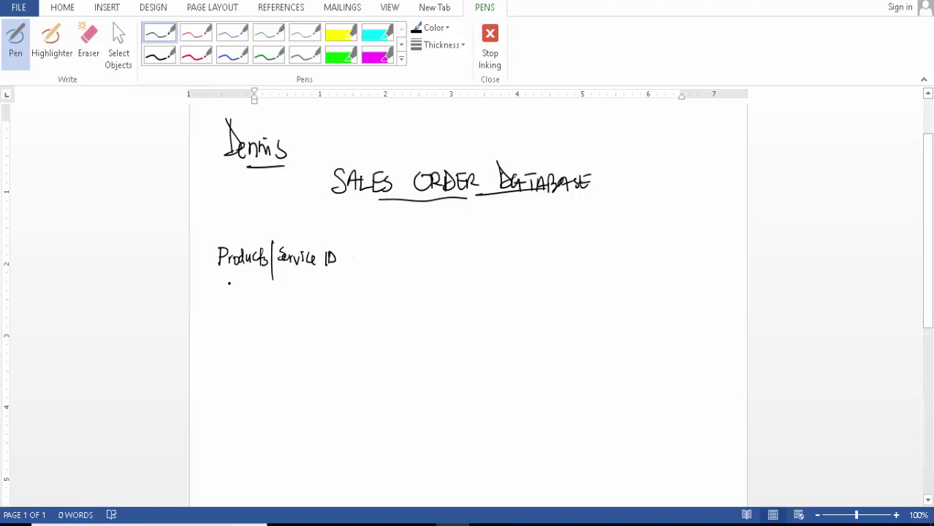
left_click_drag(211, 282, 372, 267)
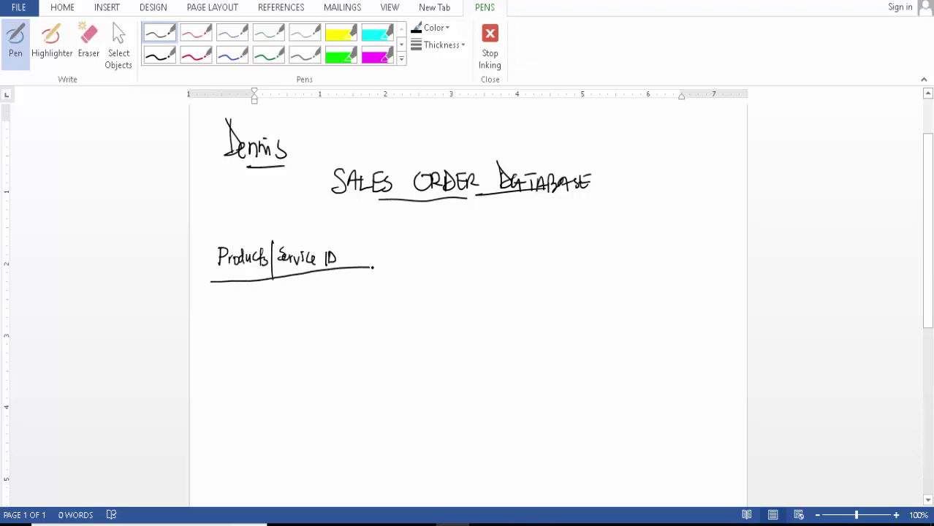
left_click_drag(233, 284, 703, 275)
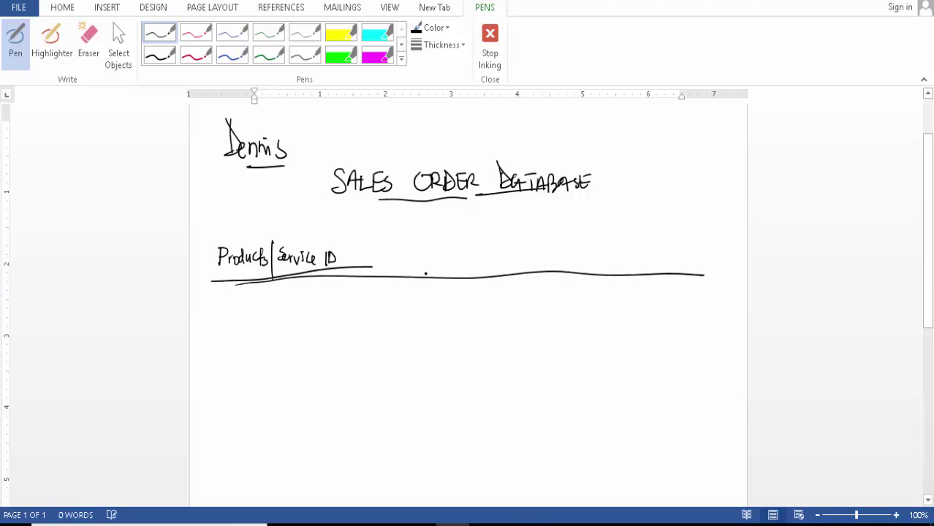
- Draw a vertical divider after the Service ID column down the page
left_click_drag(345, 232, 342, 290)
left_click_drag(342, 234, 344, 394)
left_click_drag(344, 356, 345, 447)
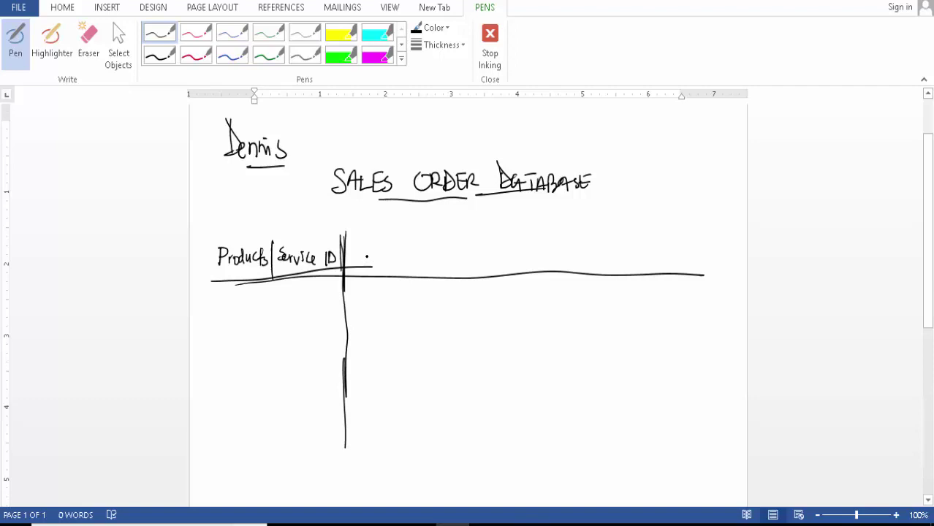
- Write the Quantity heading, undoing a stray stroke, and draw a divider after it
mouse_move(359, 241)
left_mouse_down()
mouse_move(355, 266)
mouse_move(409, 269)
mouse_move(418, 260)
mouse_move(424, 270)
left_mouse_up()
scroll(468, 292, "up", 1)
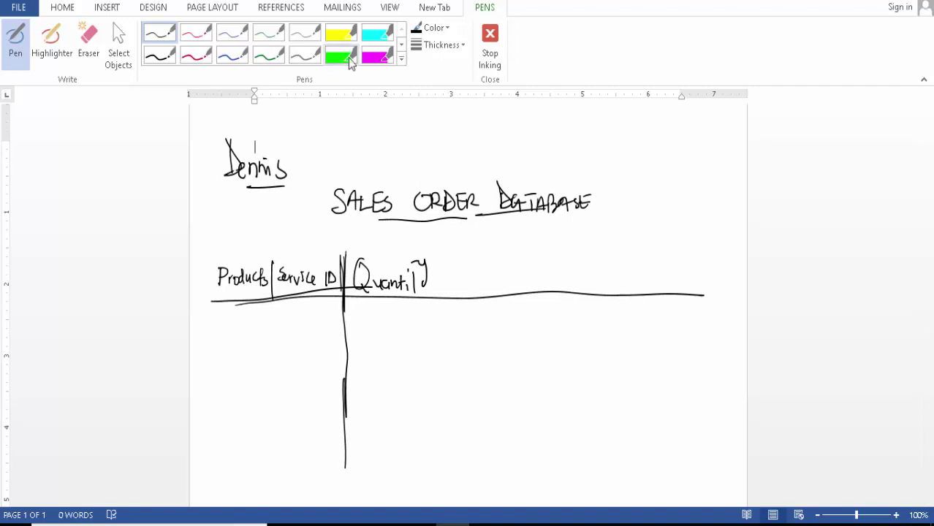
key("Escape")
key("ctrl+z")
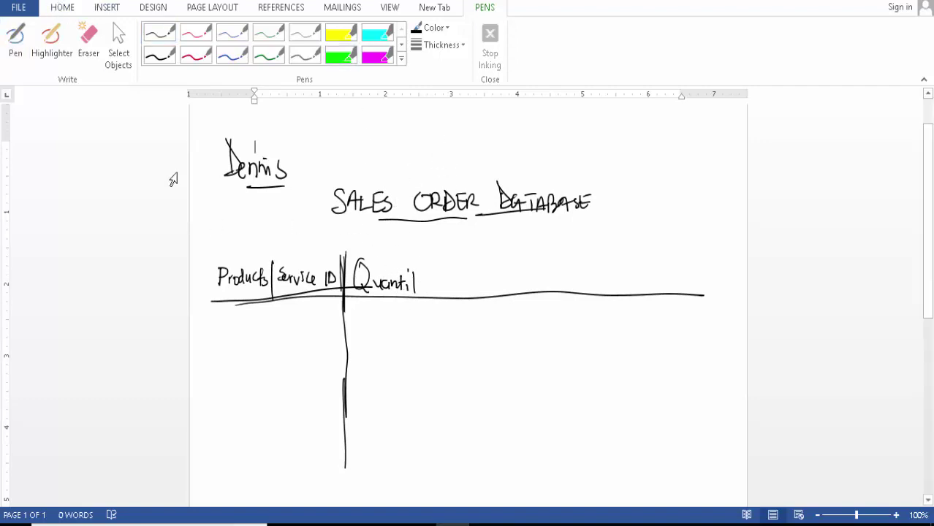
left_click(15, 41)
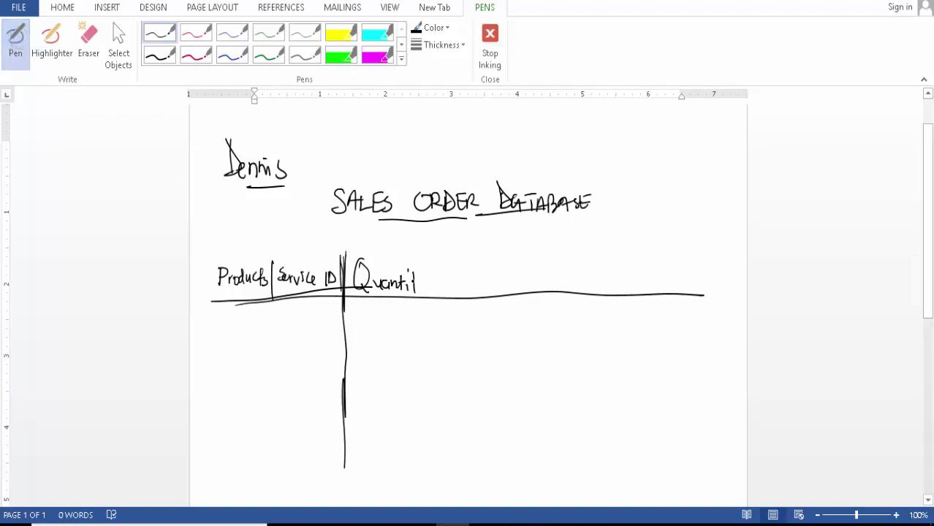
left_click_drag(417, 274, 419, 291)
mouse_move(412, 280)
left_mouse_down()
mouse_move(424, 279)
mouse_move(423, 301)
left_mouse_up()
left_click_drag(434, 256, 449, 379)
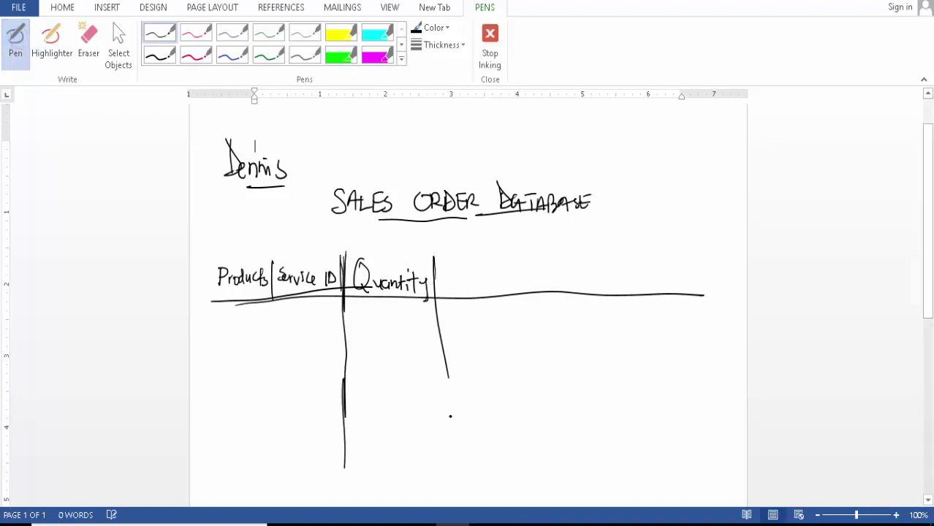
left_click_drag(434, 324, 440, 456)
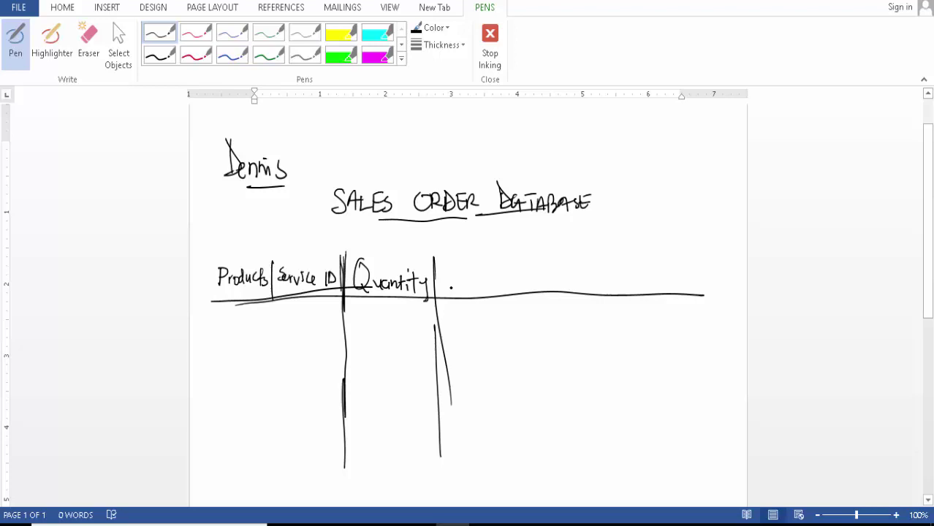
- Write the Unit Price and Amount headings and draw a divider between them
left_click_drag(450, 269, 480, 286)
mouse_move(475, 276)
left_mouse_down()
mouse_move(500, 291)
mouse_move(510, 277)
left_mouse_up()
left_click_drag(512, 276, 521, 285)
mouse_move(524, 281)
left_mouse_down()
mouse_move(571, 261)
mouse_move(578, 281)
left_mouse_up()
mouse_move(567, 275)
left_mouse_down()
mouse_move(605, 273)
mouse_move(619, 285)
left_mouse_up()
left_click_drag(615, 272, 625, 271)
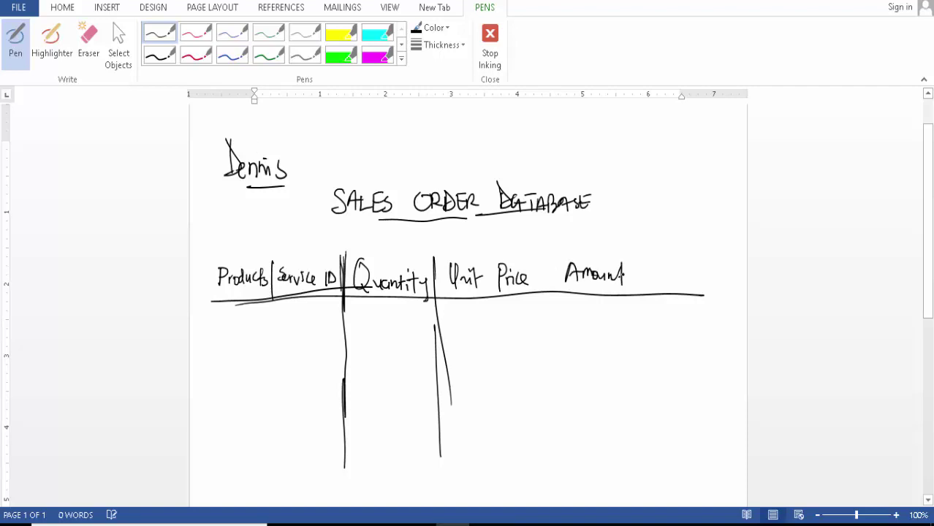
left_click_drag(539, 247, 545, 436)
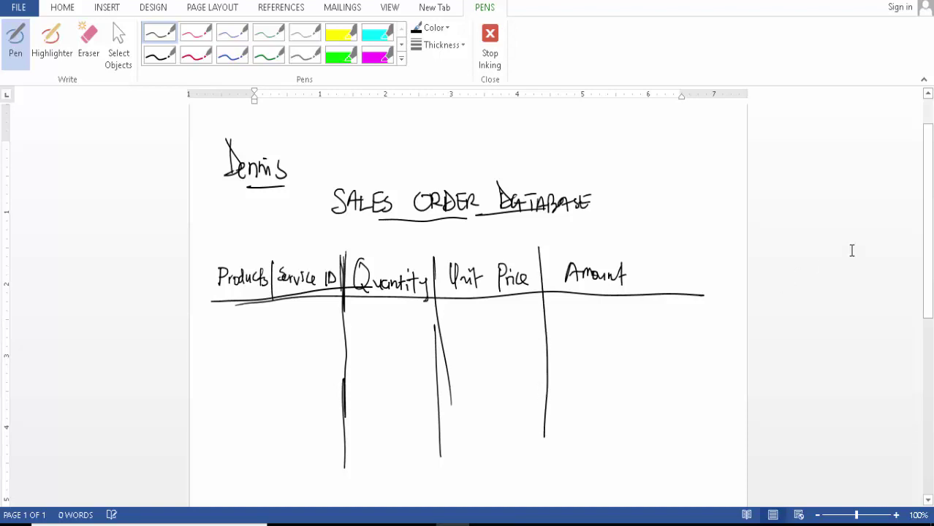
left_click_drag(927, 219, 927, 257)
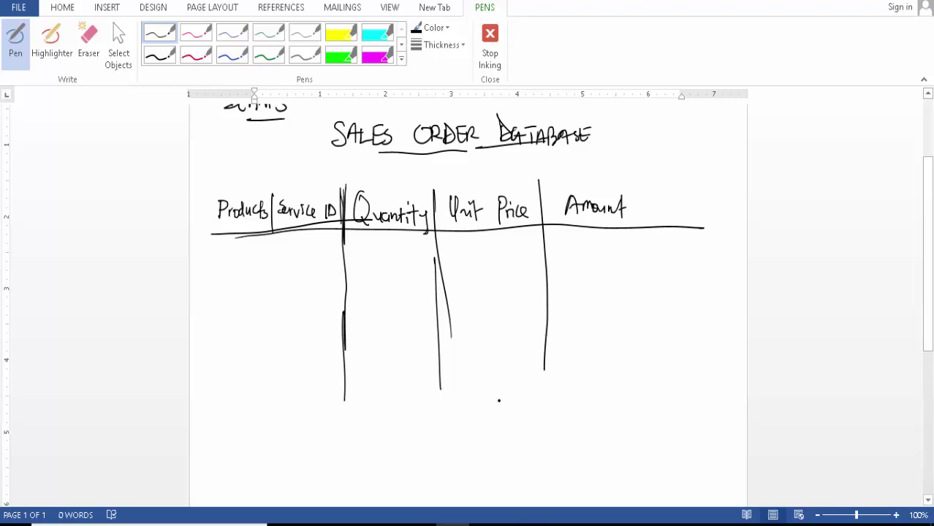
- Write a Sub Total label below the Amount column
mouse_move(543, 380)
left_mouse_down()
mouse_move(532, 404)
mouse_move(574, 408)
mouse_move(577, 381)
left_mouse_up()
mouse_move(576, 396)
left_mouse_down()
mouse_move(577, 406)
mouse_move(590, 403)
left_mouse_up()
left_click_drag(593, 393, 593, 406)
left_click(597, 402)
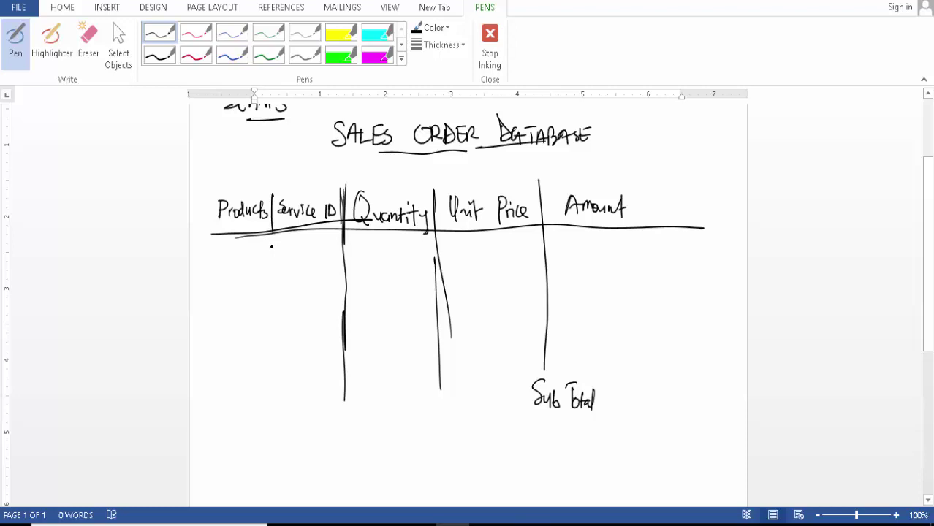
- Write the service IDs and the quantities 50, 2 and 160
left_click_drag(271, 244, 266, 320)
left_click_drag(375, 241, 374, 257)
mouse_move(375, 241)
left_mouse_down()
mouse_move(389, 242)
mouse_move(368, 312)
left_mouse_up()
mouse_move(383, 293)
left_mouse_down()
mouse_move(380, 310)
mouse_move(393, 295)
left_mouse_up()
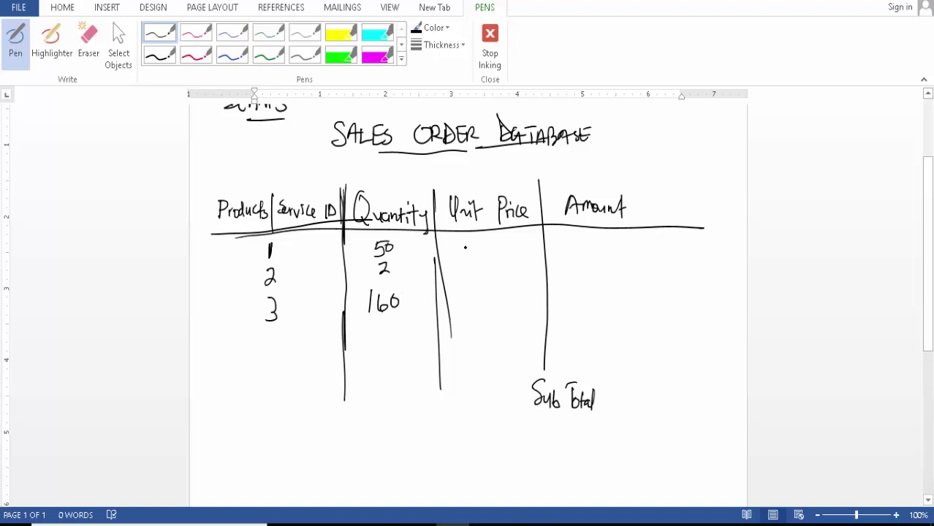
- Write the unit prices $8.25 and 242
mouse_move(462, 238)
left_mouse_down()
mouse_move(463, 252)
mouse_move(489, 240)
left_mouse_up()
mouse_move(510, 242)
left_mouse_down()
mouse_move(509, 253)
mouse_move(510, 243)
left_mouse_up()
mouse_move(464, 268)
left_mouse_down()
mouse_move(494, 276)
mouse_move(519, 267)
mouse_move(481, 295)
left_mouse_up()
- Finish the unit price 242.00 and write 10.95 as the third unit price
left_click(492, 288)
mouse_move(488, 286)
left_mouse_down()
mouse_move(511, 303)
mouse_move(527, 281)
left_mouse_up()
left_click(498, 294)
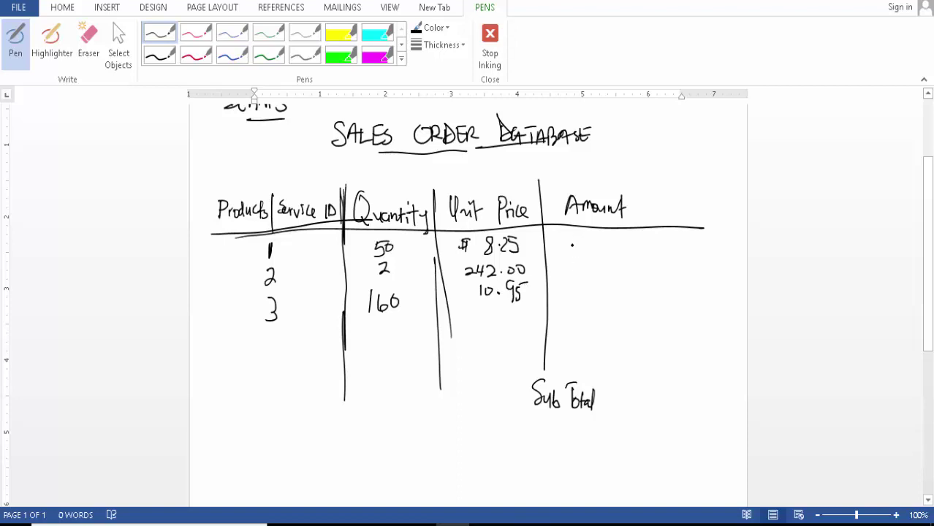
- Write the amounts 412.50, 484.00 and 1752.00, then rule a line beneath them
mouse_move(573, 235)
left_mouse_down()
mouse_move(570, 243)
mouse_move(579, 244)
left_mouse_up()
mouse_move(576, 236)
left_mouse_down()
mouse_move(576, 249)
mouse_move(588, 249)
left_mouse_up()
left_click(595, 246)
mouse_move(592, 237)
left_mouse_down()
mouse_move(601, 247)
mouse_move(612, 237)
mouse_move(612, 247)
mouse_move(625, 233)
left_mouse_up()
mouse_move(578, 260)
left_mouse_down()
mouse_move(580, 274)
mouse_move(587, 267)
mouse_move(603, 276)
mouse_move(626, 262)
left_mouse_up()
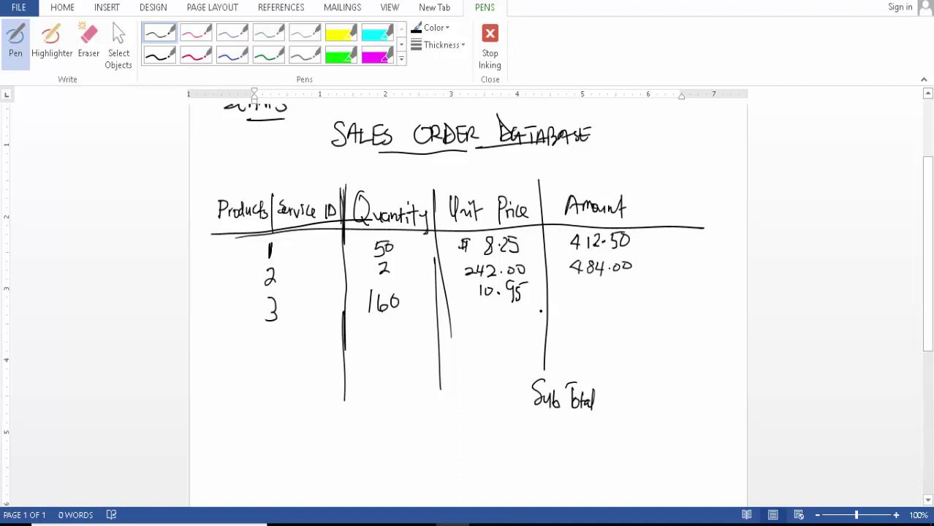
left_click_drag(570, 286, 571, 299)
mouse_move(574, 285)
left_mouse_down()
mouse_move(584, 284)
mouse_move(577, 299)
mouse_move(597, 286)
mouse_move(588, 299)
mouse_move(603, 291)
mouse_move(605, 300)
left_mouse_up()
left_click_drag(613, 293, 614, 293)
left_click_drag(619, 291, 636, 284)
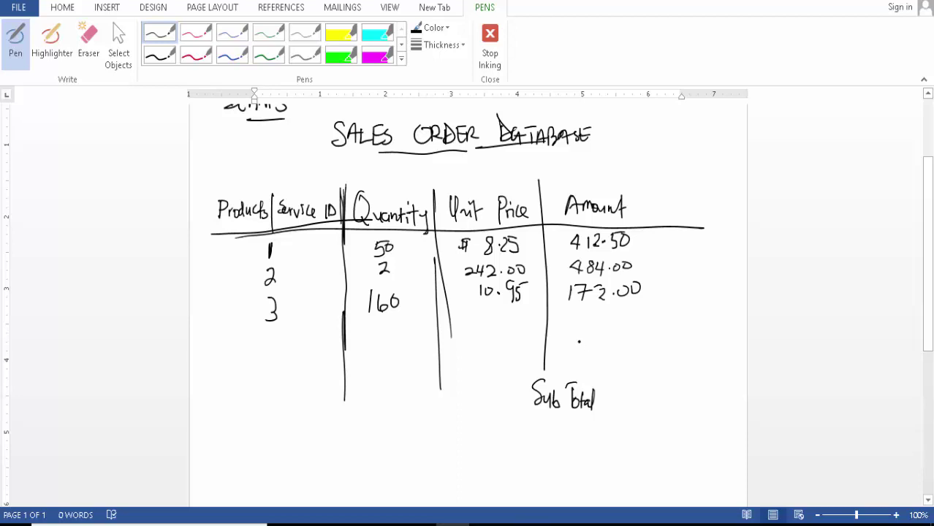
left_click_drag(561, 323, 647, 318)
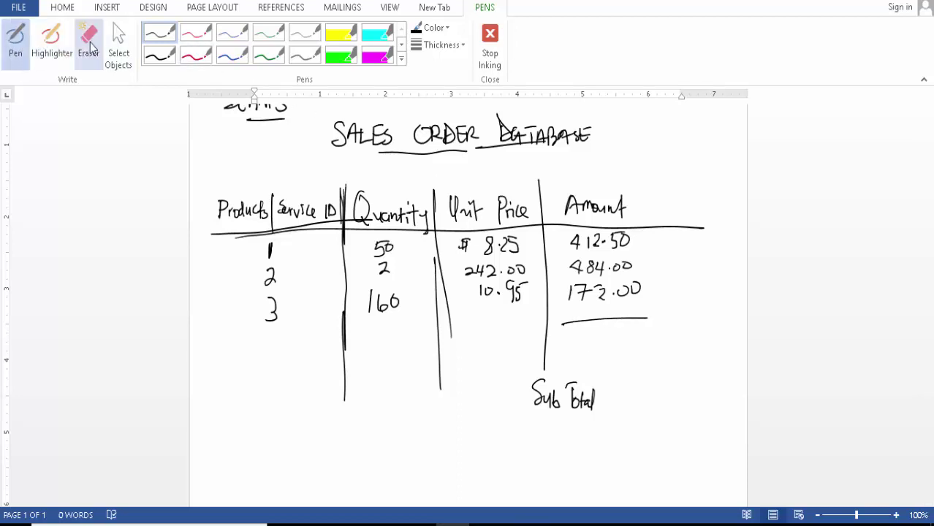
- Erase Sub Total and the long column lines, then redraw shorter dividers between the columns
left_click(91, 46)
mouse_move(534, 388)
left_mouse_down()
mouse_move(579, 400)
mouse_move(555, 367)
mouse_move(496, 368)
mouse_move(436, 336)
mouse_move(415, 359)
mouse_move(344, 350)
left_mouse_up()
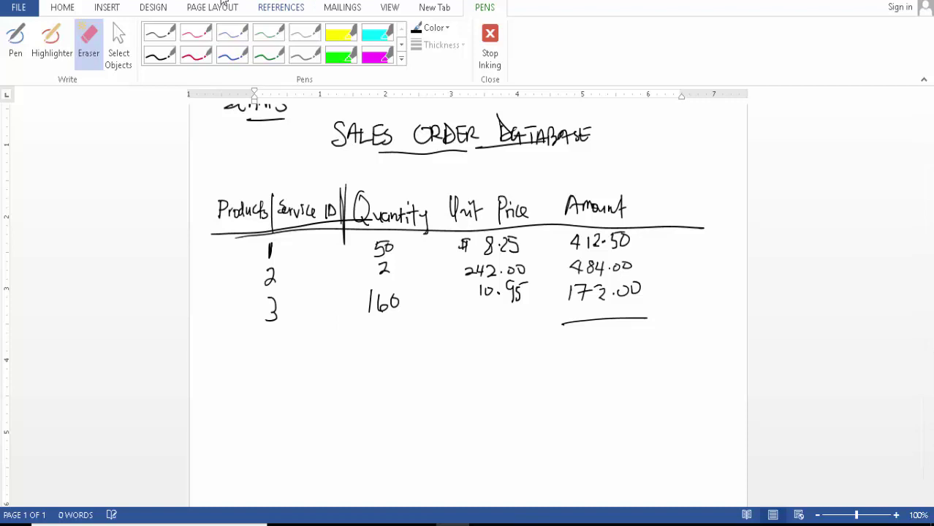
left_click(24, 57)
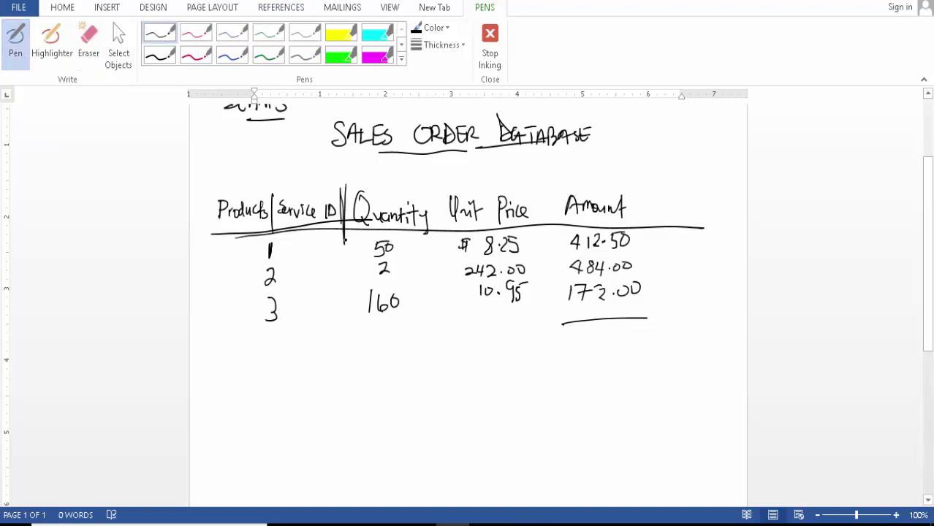
left_click_drag(345, 239, 342, 320)
left_click_drag(436, 188, 434, 321)
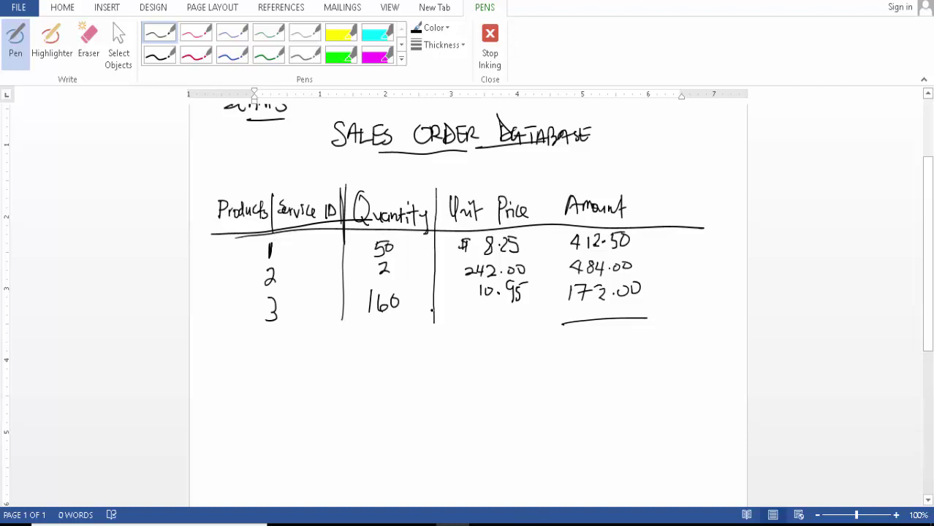
left_click_drag(539, 230, 534, 335)
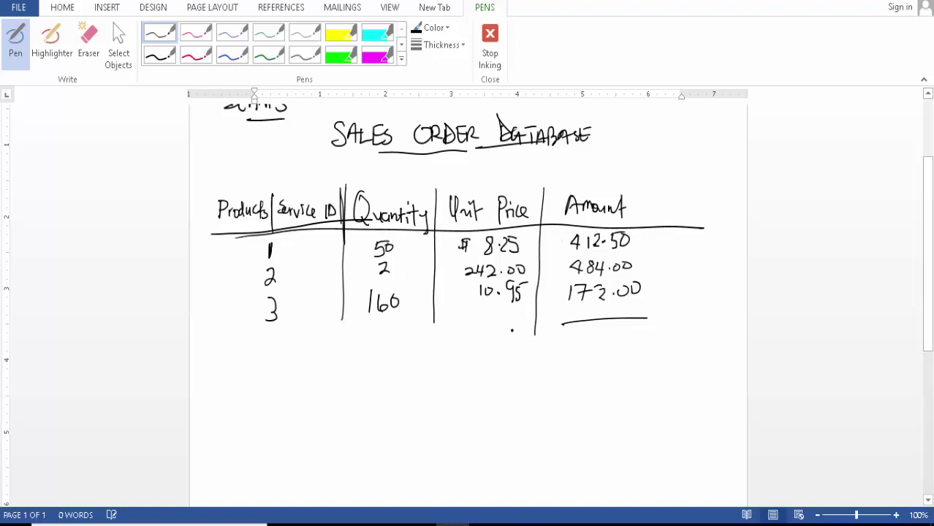
- Write Sub Total beside the amounts rule and begin the subtotal figure 2648
mouse_move(494, 330)
left_mouse_down()
mouse_move(482, 347)
mouse_move(516, 352)
mouse_move(520, 340)
mouse_move(527, 350)
mouse_move(538, 336)
left_mouse_up()
left_click(525, 348)
left_click(574, 347)
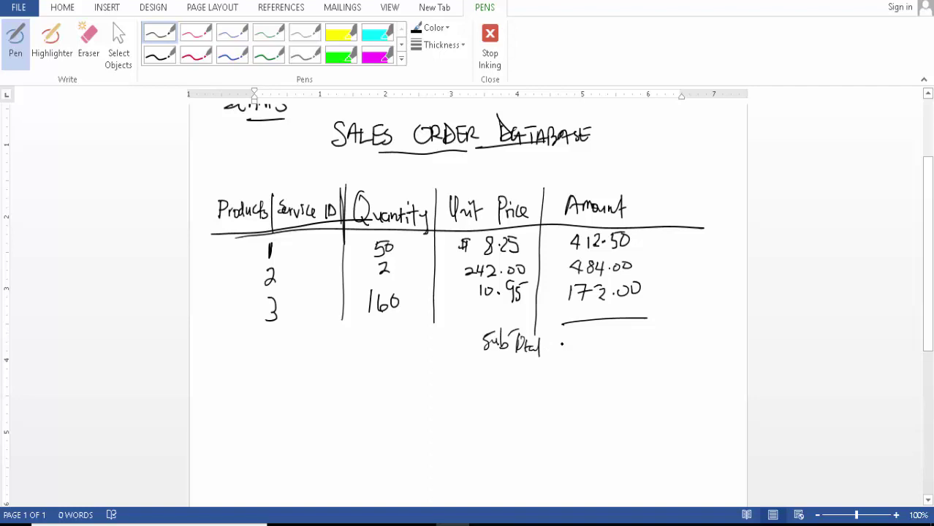
mouse_move(563, 334)
left_mouse_down()
mouse_move(576, 348)
mouse_move(582, 340)
mouse_move(607, 349)
left_mouse_up()
left_click(581, 331)
left_click(591, 342)
- Complete the subtotal as $2,648.50, undoing one stray stroke
left_click(615, 340)
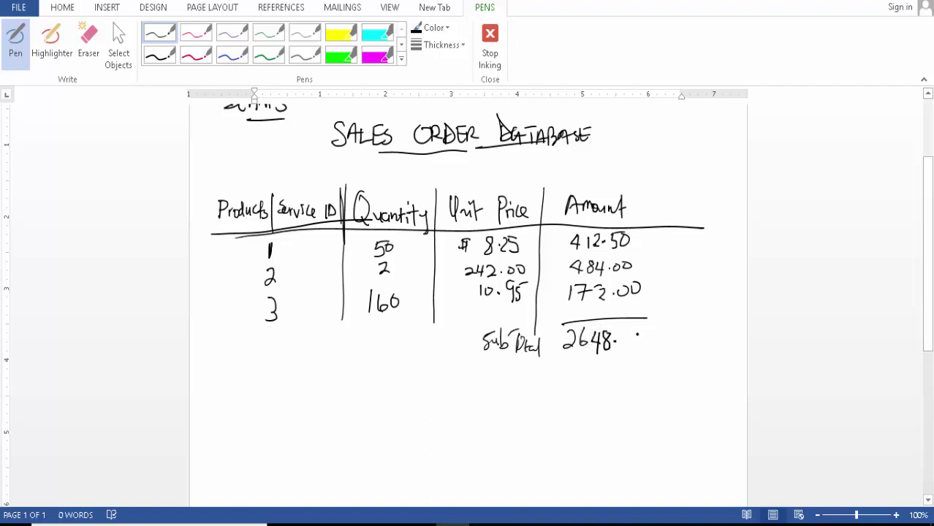
key("ctrl+z")
mouse_move(625, 328)
left_mouse_down()
mouse_move(618, 346)
mouse_move(633, 329)
left_mouse_up()
mouse_move(636, 330)
left_mouse_down()
mouse_move(635, 344)
mouse_move(636, 331)
mouse_move(573, 355)
mouse_move(553, 340)
left_mouse_up()
left_click_drag(556, 326, 556, 342)
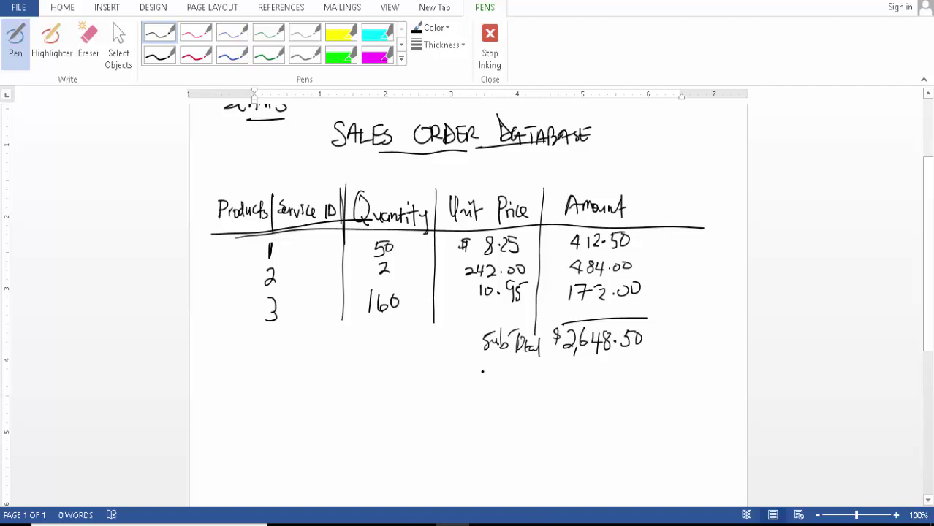
- Write a Discount label below Sub Total
mouse_move(480, 366)
left_mouse_down()
mouse_move(480, 390)
mouse_move(499, 386)
left_mouse_up()
left_click(491, 373)
left_click_drag(507, 377, 525, 383)
mouse_move(528, 371)
left_mouse_down()
mouse_move(527, 383)
mouse_move(534, 378)
left_mouse_up()
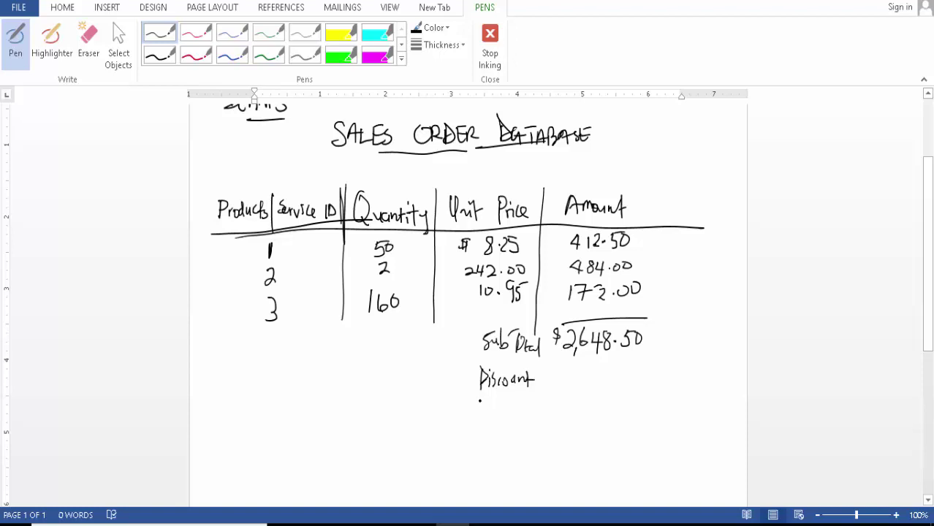
- Write the Subtotal, Shipping, Tax % and Total Due labels below Discount
mouse_move(485, 399)
left_mouse_down()
mouse_move(481, 415)
mouse_move(492, 413)
left_mouse_up()
mouse_move(495, 398)
left_mouse_down()
mouse_move(497, 410)
mouse_move(534, 413)
mouse_move(478, 443)
mouse_move(530, 438)
mouse_move(533, 456)
mouse_move(479, 471)
mouse_move(484, 456)
left_mouse_up()
left_click_drag(491, 459, 504, 467)
left_click_drag(503, 459, 498, 468)
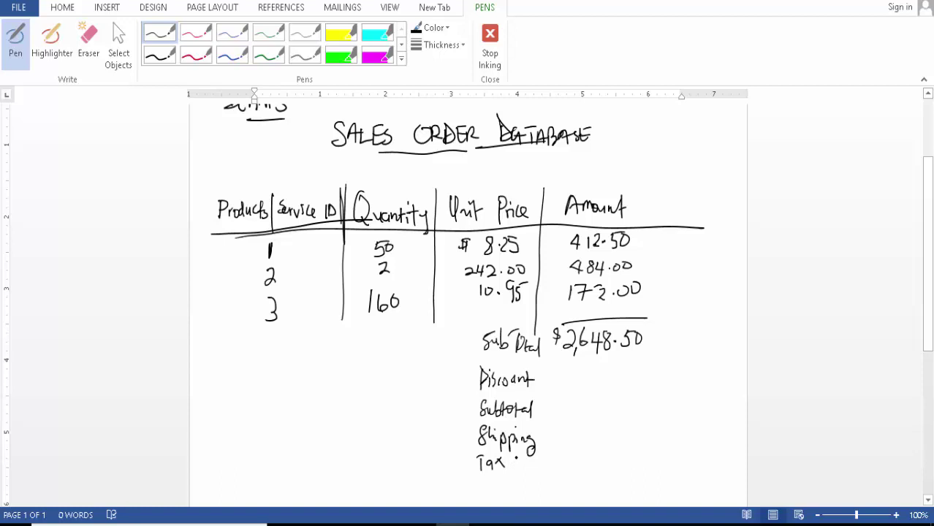
mouse_move(496, 458)
left_mouse_down()
mouse_move(503, 467)
mouse_move(494, 468)
left_mouse_up()
mouse_move(525, 455)
left_mouse_down()
mouse_move(516, 471)
mouse_move(525, 465)
mouse_move(514, 460)
mouse_move(478, 498)
mouse_move(487, 482)
mouse_move(493, 495)
left_mouse_up()
left_click_drag(488, 488, 546, 496)
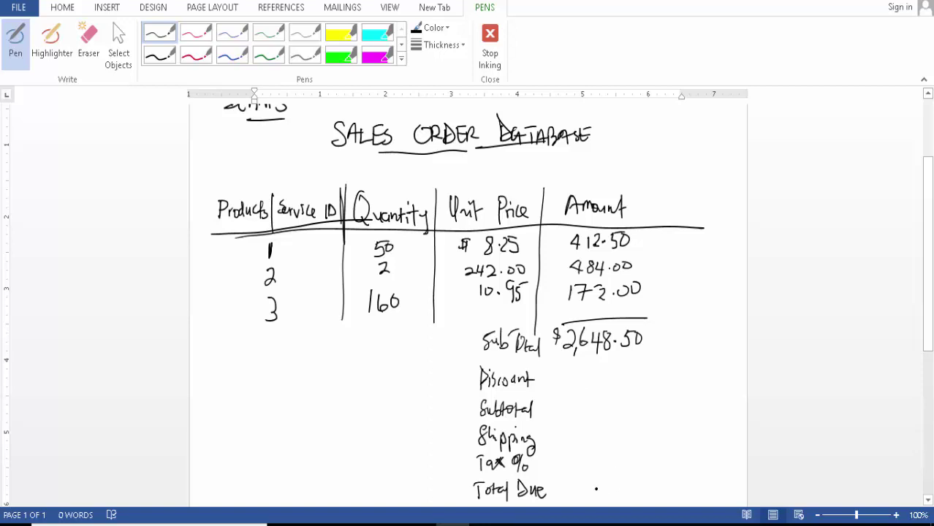
- Write $2098.66 as the total due
left_click_drag(602, 483, 599, 503)
mouse_move(610, 487)
left_mouse_down()
mouse_move(621, 498)
mouse_move(635, 485)
mouse_move(633, 500)
mouse_move(649, 486)
mouse_move(677, 492)
left_mouse_up()
left_click(655, 495)
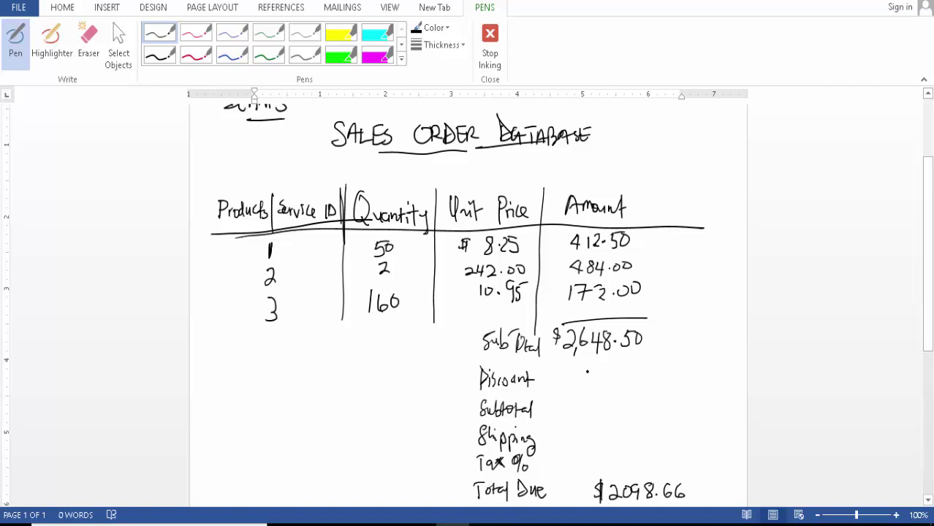
- Add a % after Discount with the amount 881.95, and begin the subtotal amount
mouse_move(598, 371)
left_mouse_down()
mouse_move(604, 381)
mouse_move(607, 369)
left_mouse_up()
left_click_drag(542, 369, 546, 382)
left_click(618, 379)
mouse_move(616, 371)
left_mouse_down()
mouse_move(616, 383)
mouse_move(632, 374)
mouse_move(643, 381)
mouse_move(651, 368)
left_mouse_up()
left_click(621, 379)
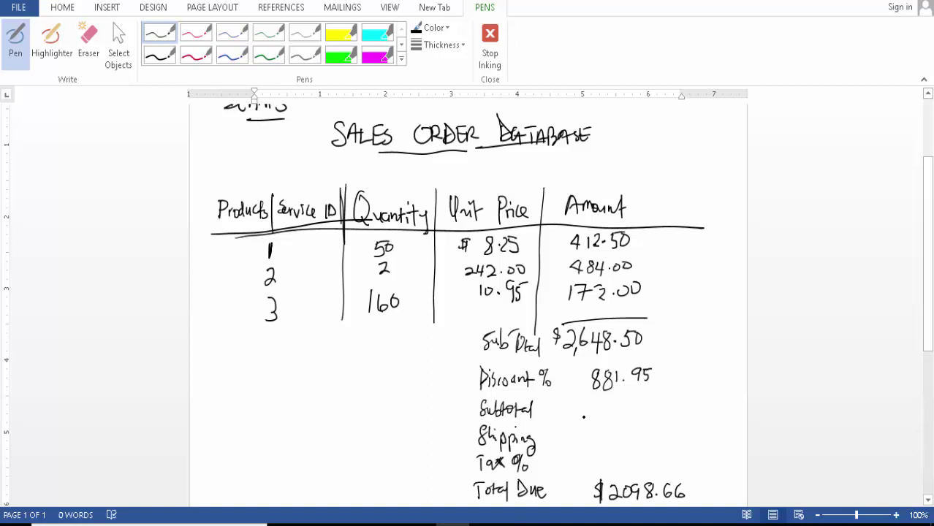
left_click_drag(588, 407, 600, 419)
key("ctrl+z")
scroll(308, 223, "up", 1)
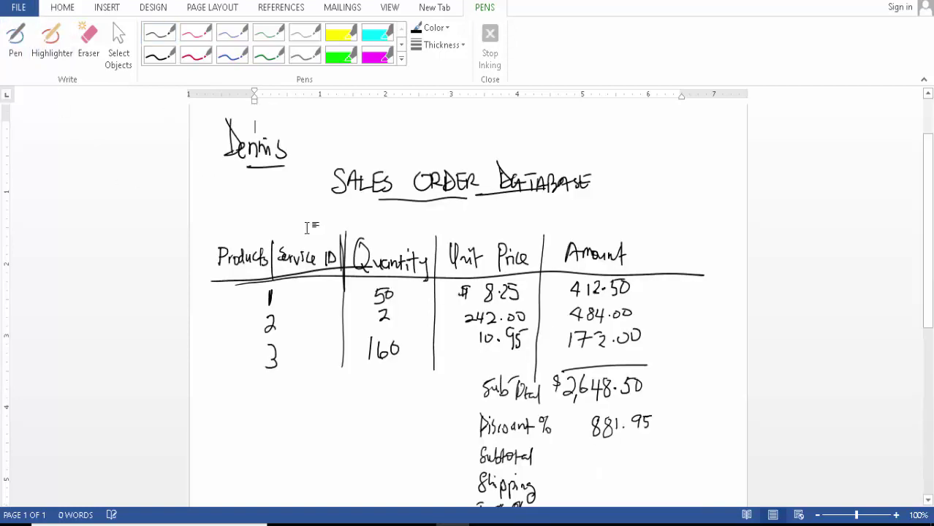
left_click(556, 411)
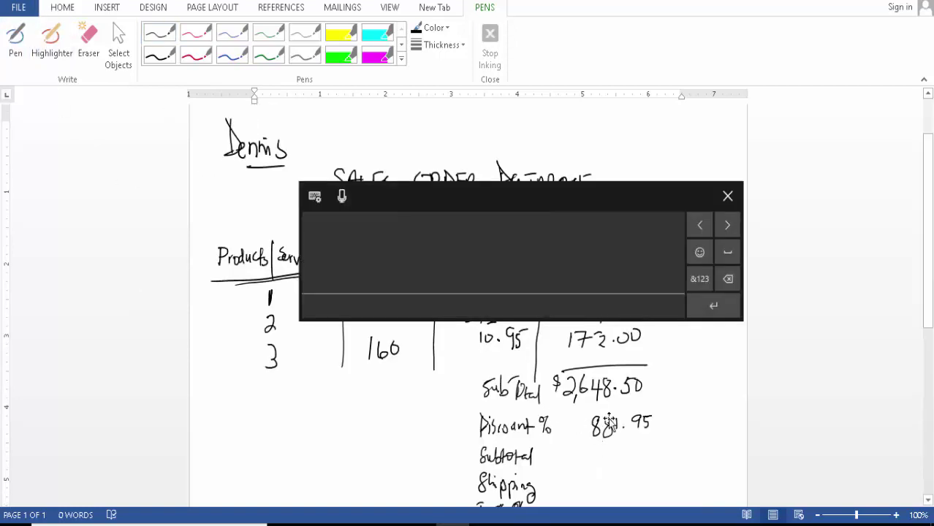
left_click(739, 194)
left_click_drag(928, 267, 919, 327)
left_click(12, 42)
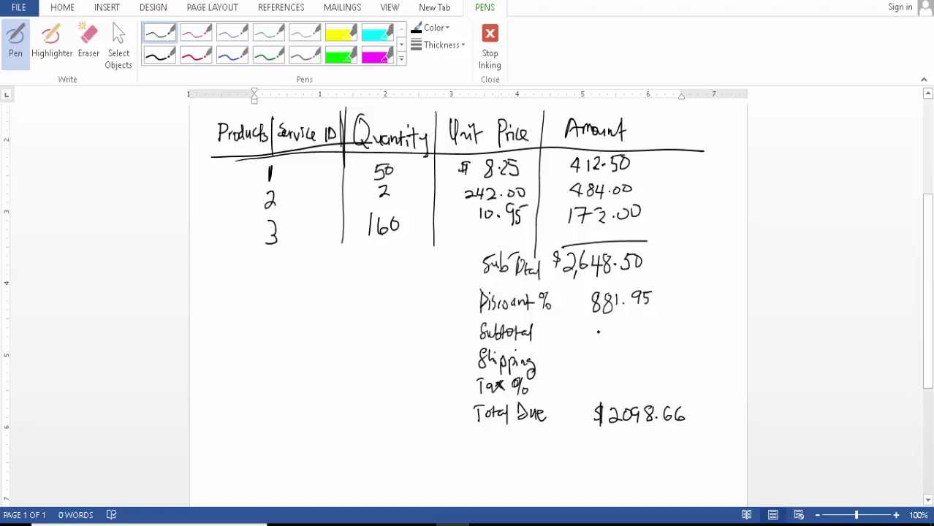
- Write 1766.55 for Subtotal, 176.65 for Shipping and 155.46 for Tax %
mouse_move(597, 328)
left_mouse_down()
mouse_move(597, 346)
mouse_move(623, 325)
mouse_move(611, 345)
mouse_move(637, 337)
left_mouse_up()
mouse_move(649, 321)
left_mouse_down()
mouse_move(644, 337)
mouse_move(656, 339)
mouse_move(670, 321)
mouse_move(672, 334)
left_mouse_up()
left_click(656, 332)
left_click_drag(675, 319, 686, 317)
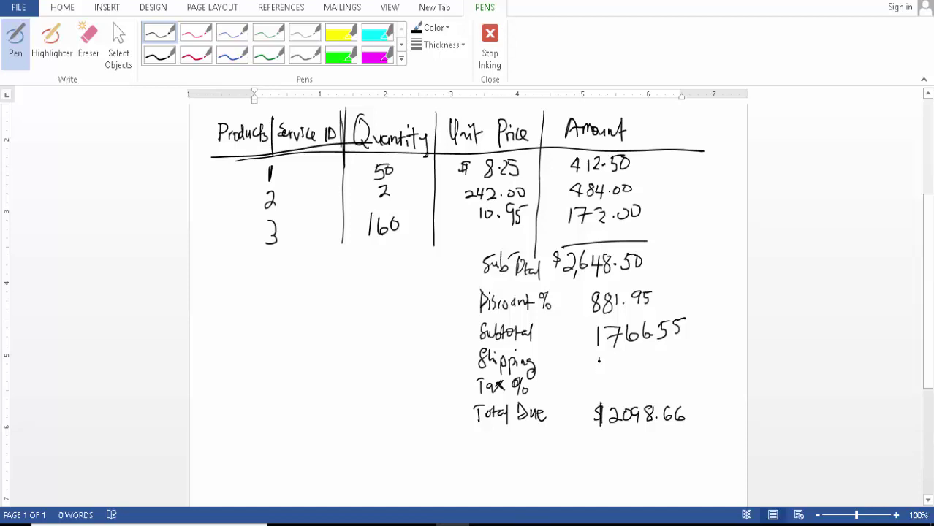
mouse_move(599, 355)
left_mouse_down()
mouse_move(600, 367)
mouse_move(612, 368)
mouse_move(663, 355)
mouse_move(661, 367)
left_mouse_up()
left_click_drag(670, 350, 684, 347)
mouse_move(599, 381)
left_mouse_down()
mouse_move(598, 390)
mouse_move(612, 386)
mouse_move(605, 392)
mouse_move(619, 375)
left_mouse_up()
left_click_drag(622, 376, 626, 391)
mouse_move(624, 377)
left_mouse_down()
mouse_move(635, 373)
mouse_move(657, 390)
mouse_move(666, 376)
mouse_move(674, 387)
left_mouse_up()
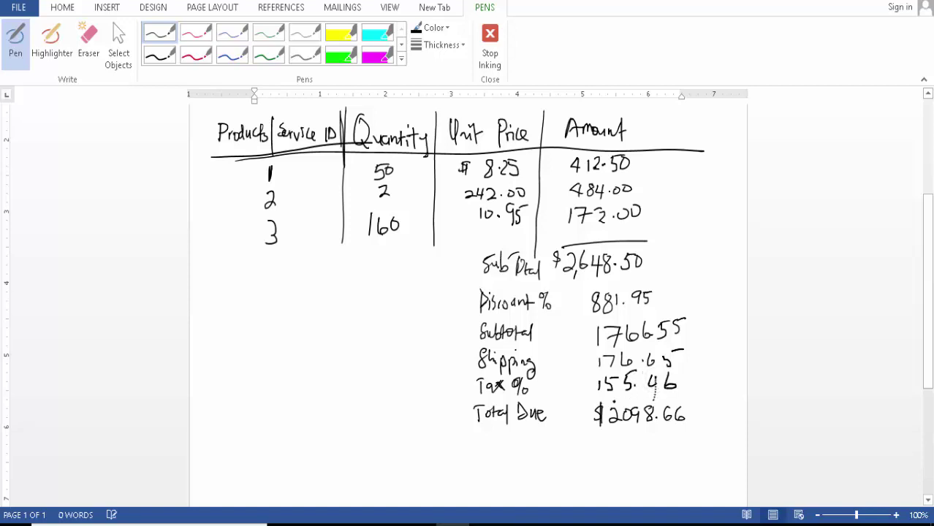
- Underline the tax amount and rule lines marking off the Total Due row
left_click_drag(575, 403, 688, 387)
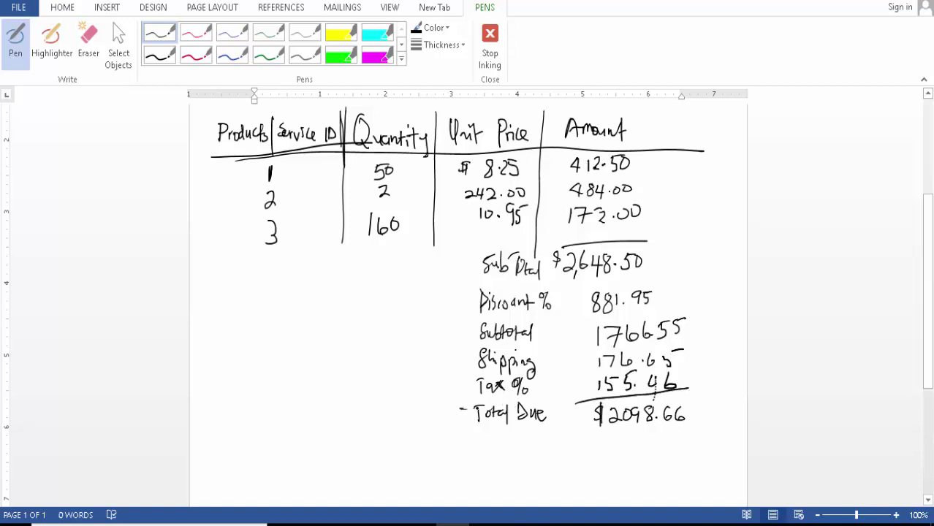
left_click_drag(460, 410, 620, 393)
left_click_drag(465, 441, 716, 419)
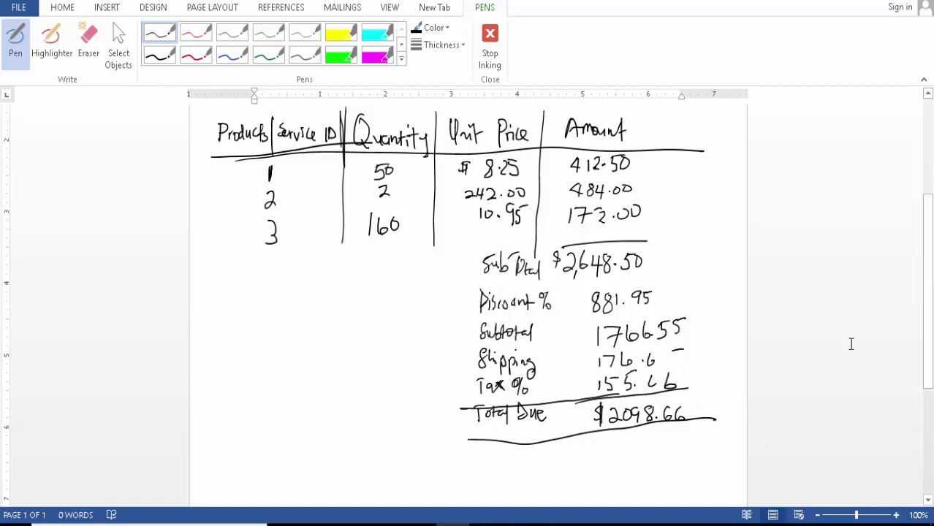
left_click_drag(929, 271, 900, 248)
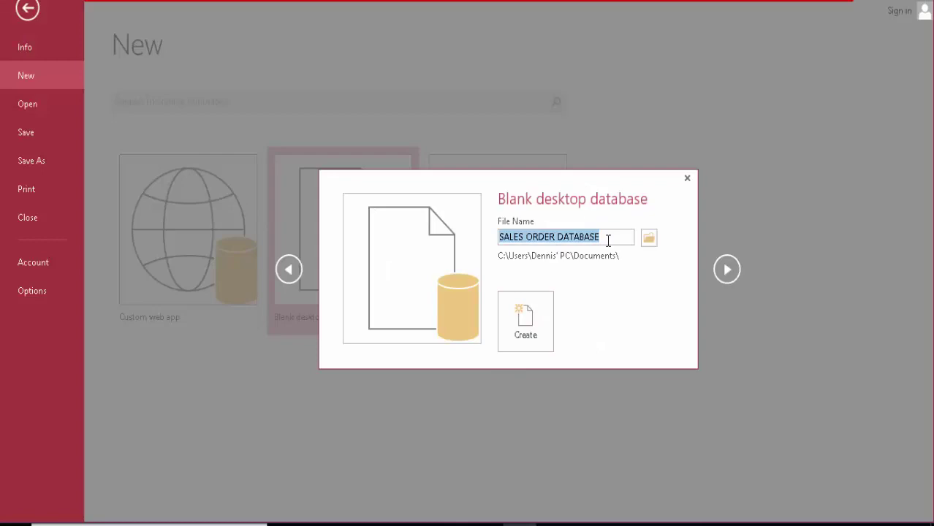
- Create the blank desktop database named SALES ORDER DATABASE
left_click(526, 318)
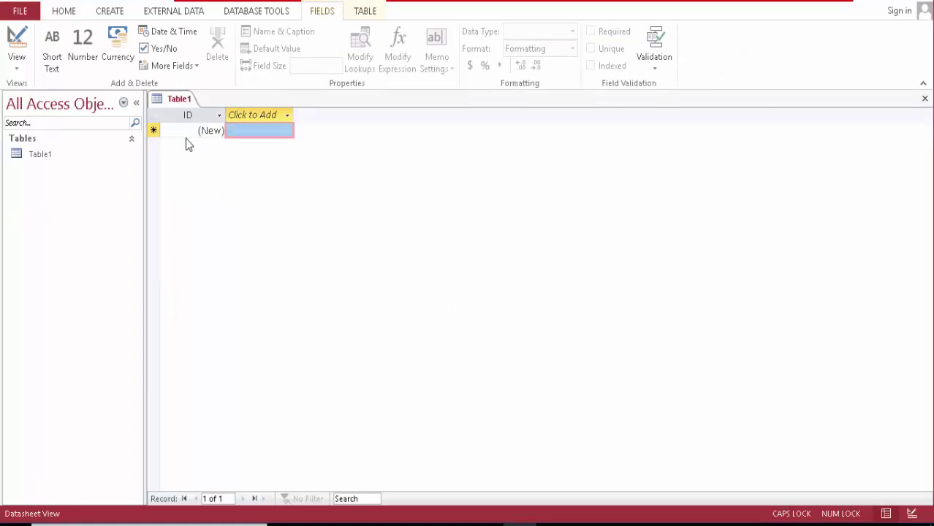
- Switch Table1 to Design view, saving it as PRODUCTS AND SERVICE INFO TBL
left_click(16, 43)
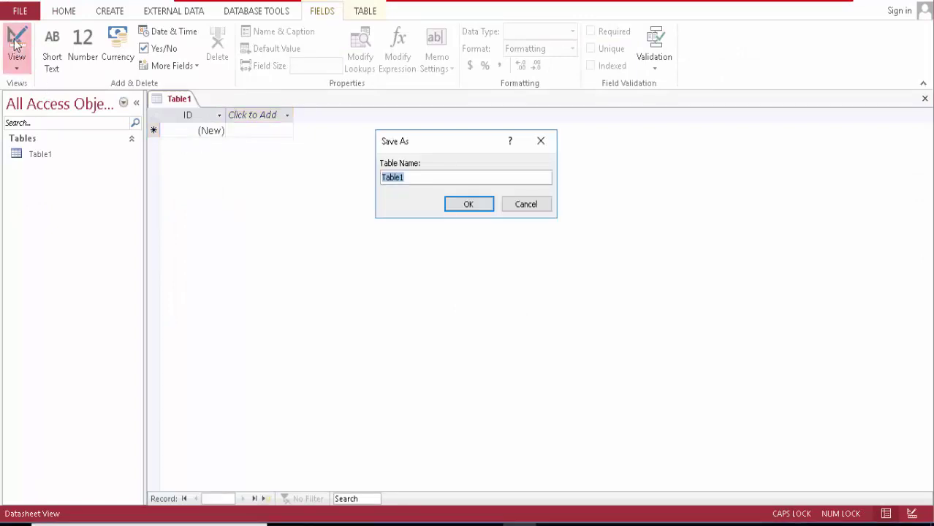
type("pRO")
key("BackSpace")
key("BackSpace")
key("BackSpace")
type("PRODUCTS AND SE")
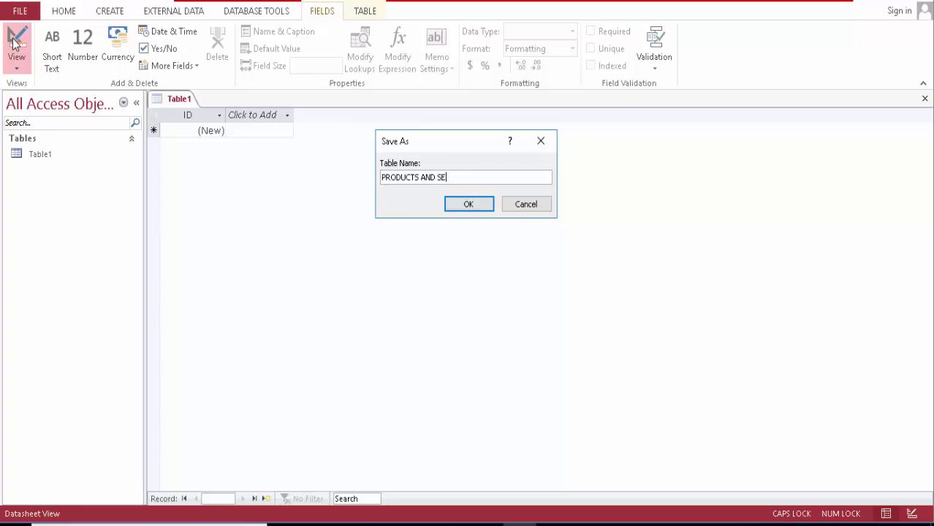
type("RVICE INFO TBL")
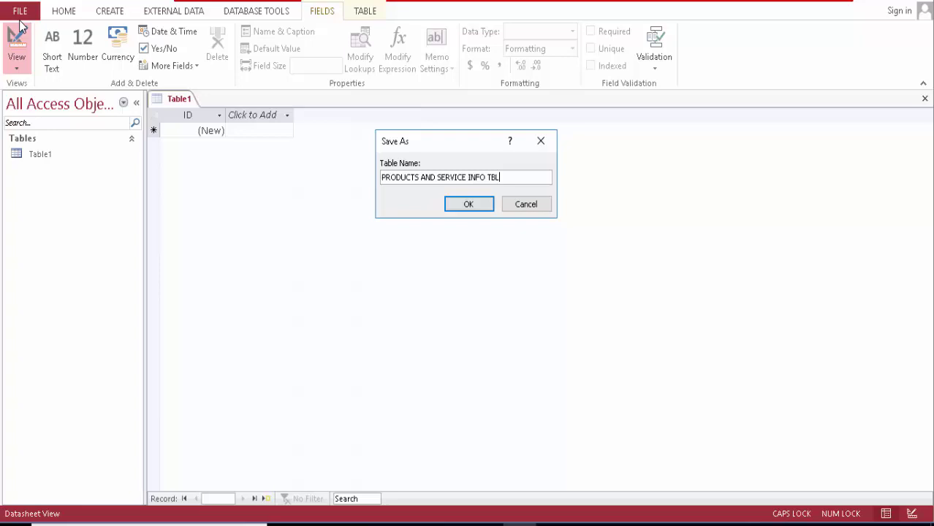
key("Return")
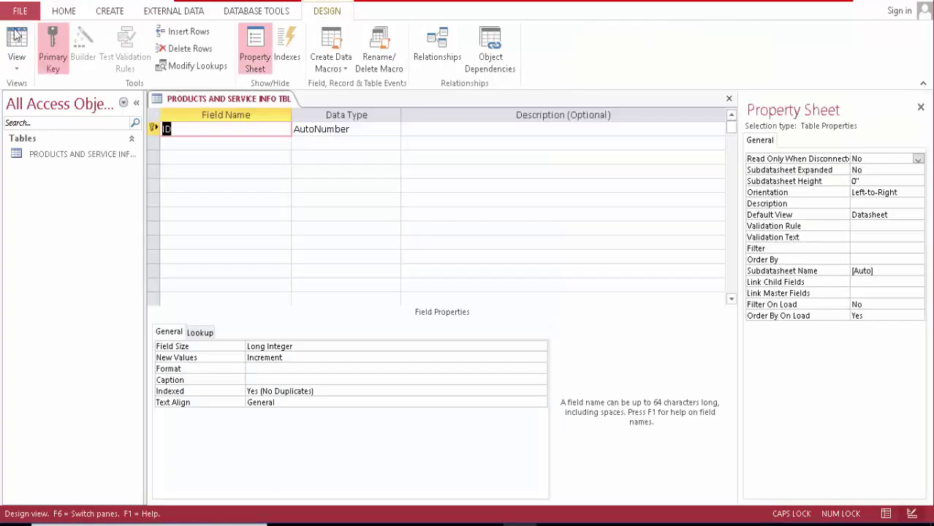
- Enter field names DATE OF ISSUE and PRODUCT/SERVICE NAME below ID, dismissing the DLL error
left_click(184, 149)
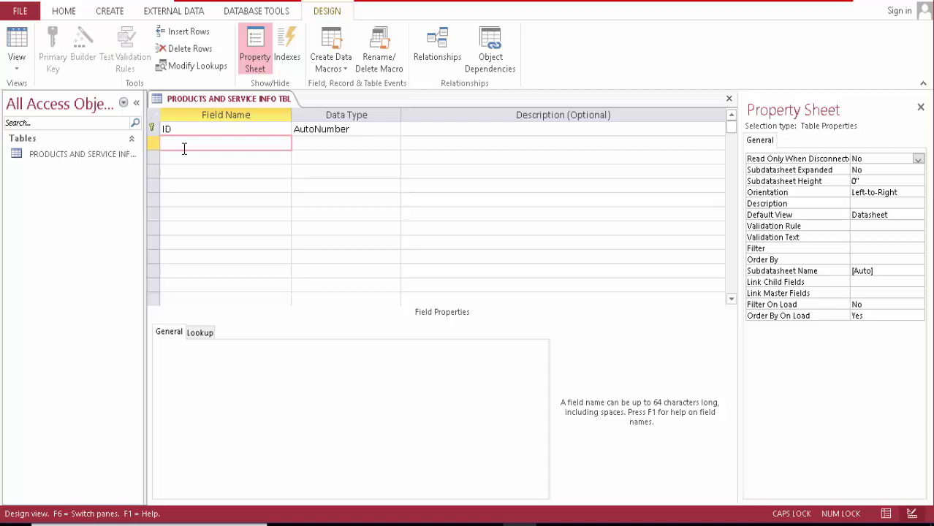
type("DATE")
key("BackSpace")
type("E OF")
key("Tab")
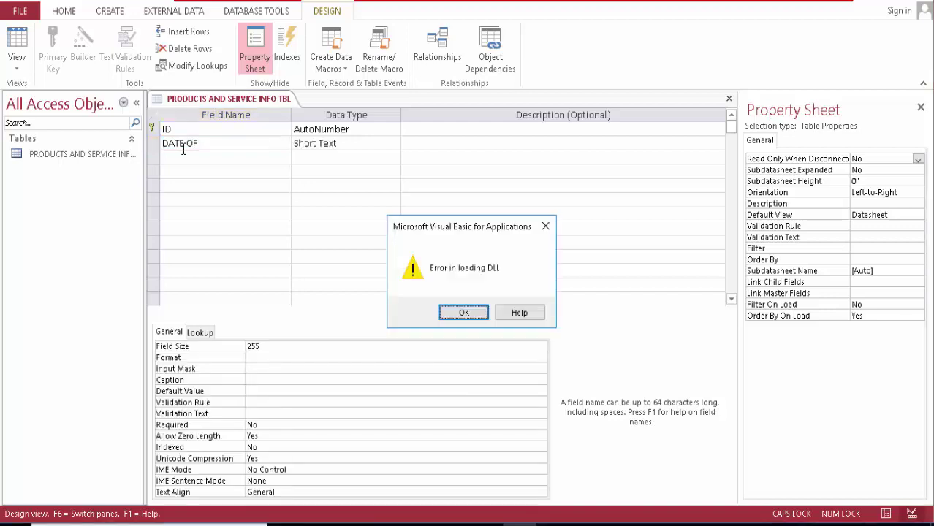
key("Return")
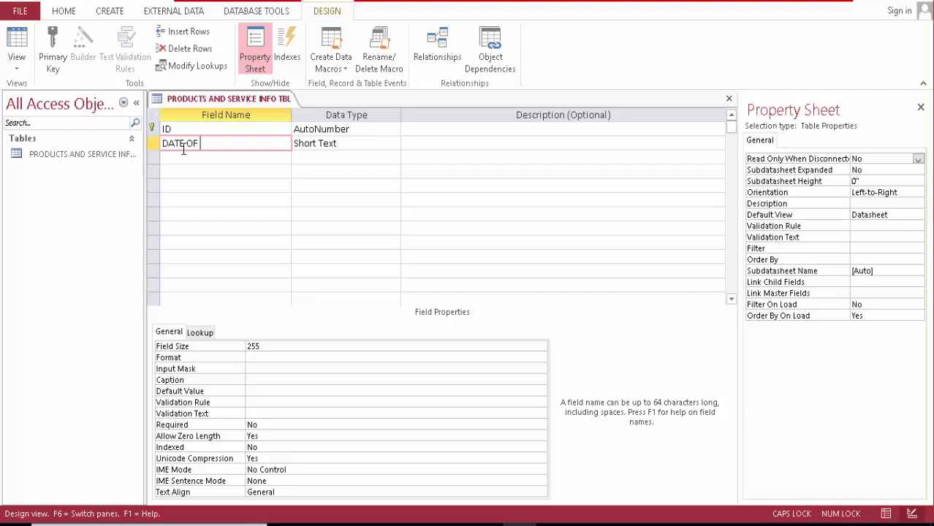
type("P")
key("BackSpace")
type("ISSUE")
key("Down")
type("PRODUC")
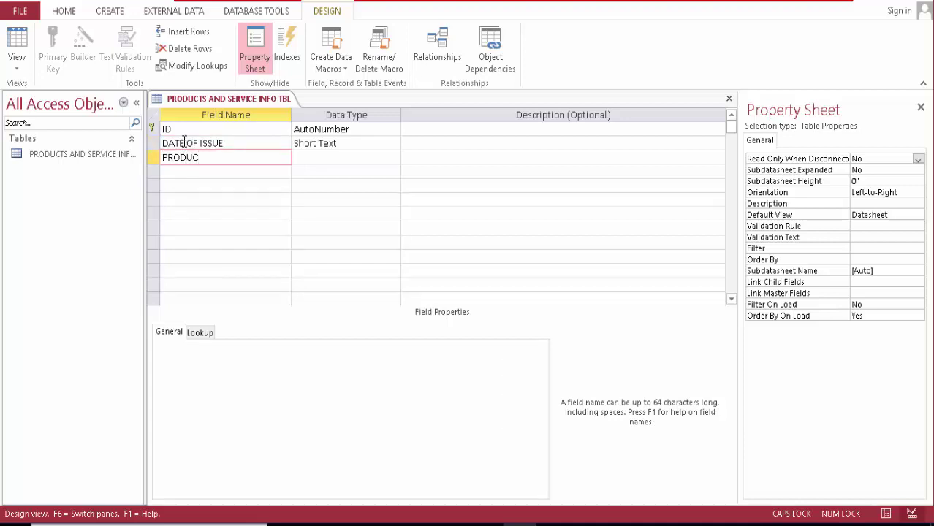
type("T/SERVICE NAME")
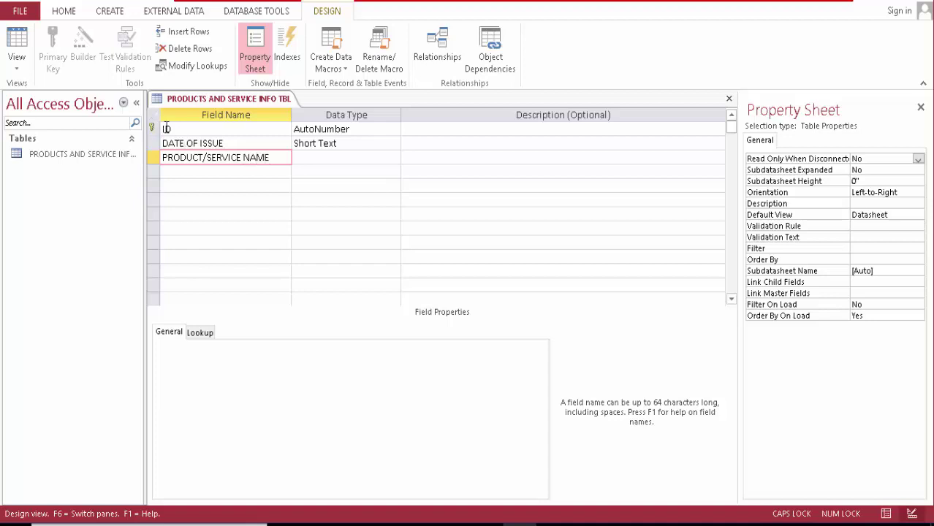
- Add a DESCRIPTION field after PRODUCT/SERVICE NAME, replacing an early QTY IN STOCK entry
left_click(166, 129)
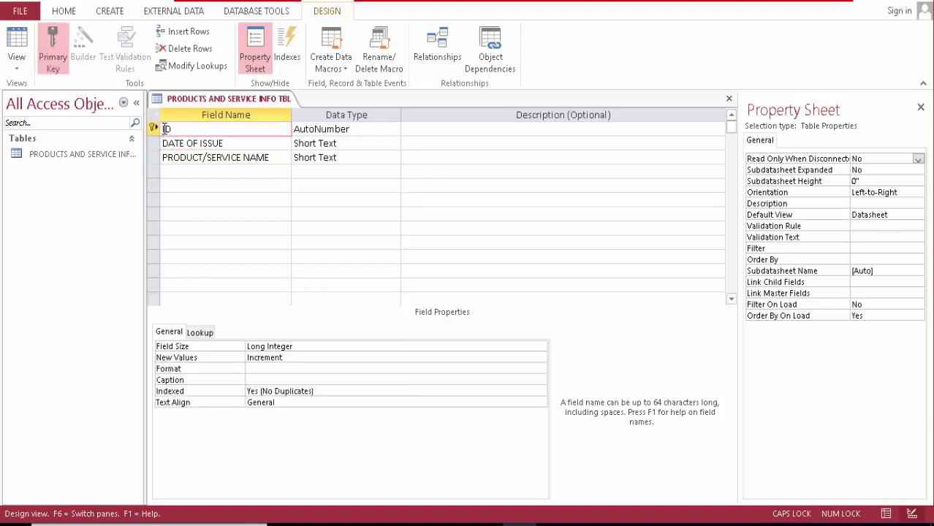
type("PS")
left_click(212, 172)
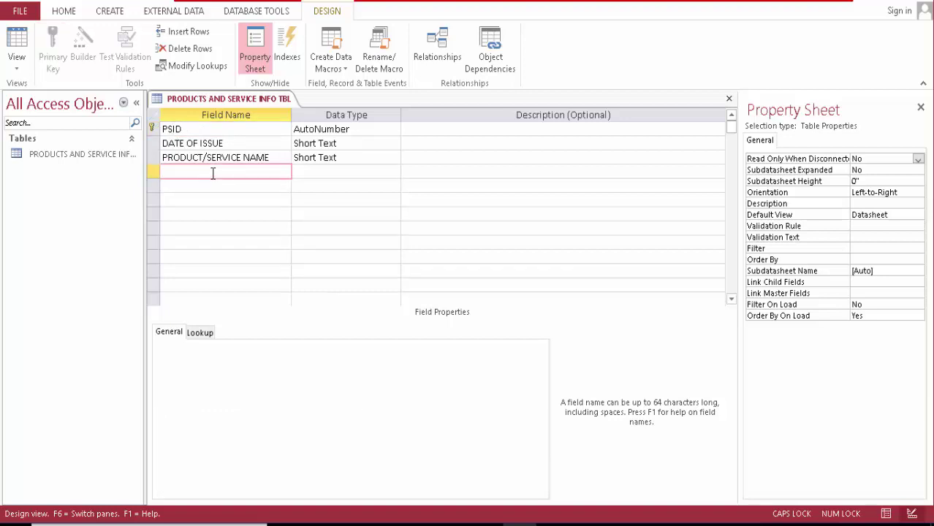
type("QTY IN STOCK")
key("Down")
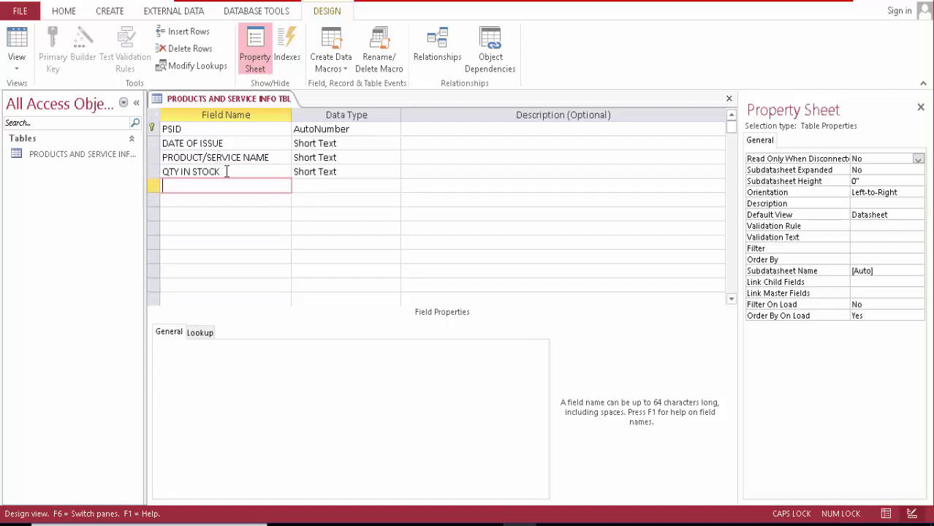
left_click(227, 171)
key("BackSpace")
key("BackSpace")
key("BackSpace")
key("BackSpace")
key("BackSpace")
key("BackSpace")
key("BackSpace")
key("BackSpace")
key("BackSpace")
key("BackSpace")
key("BackSpace")
key("BackSpace")
type("D")
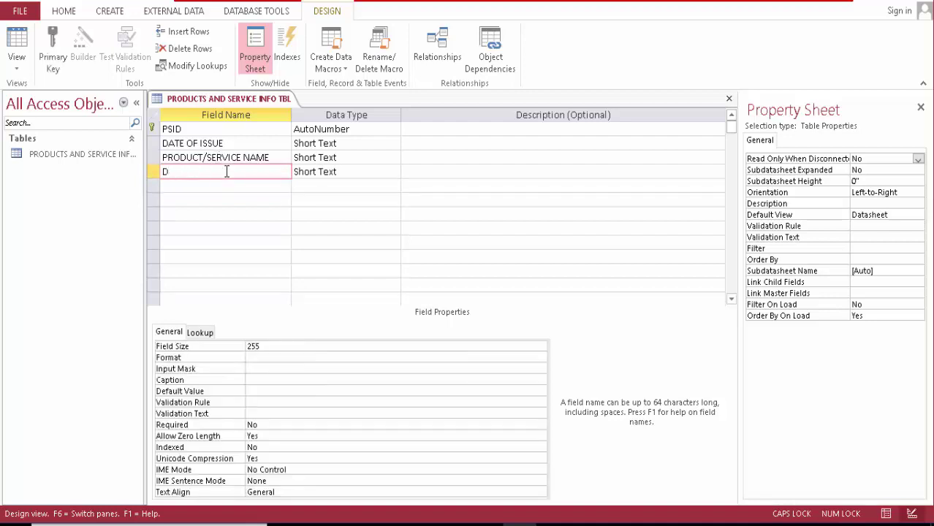
type("ESCRIPTION")
key("Down")
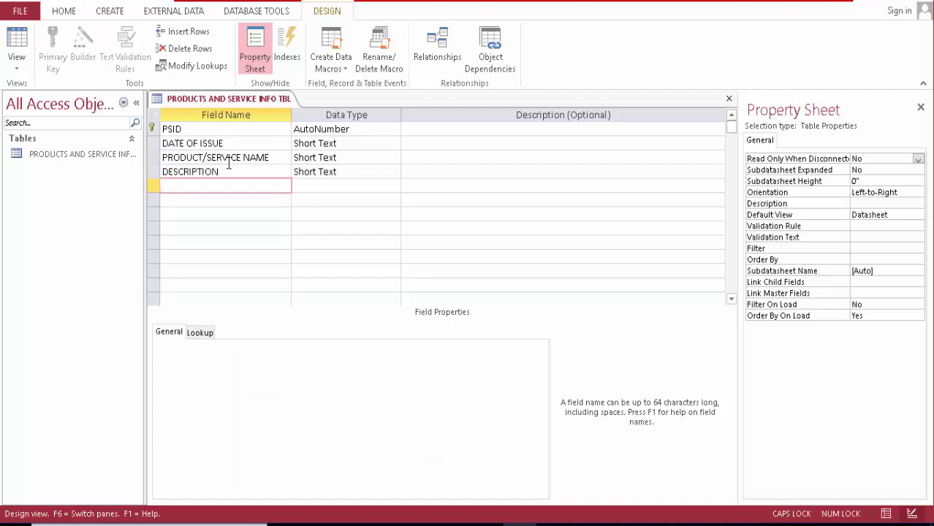
- Add SELL PRICE and QTY IN STOCK fields below DESCRIPTION
type("SELL PRICE")
key("Down")
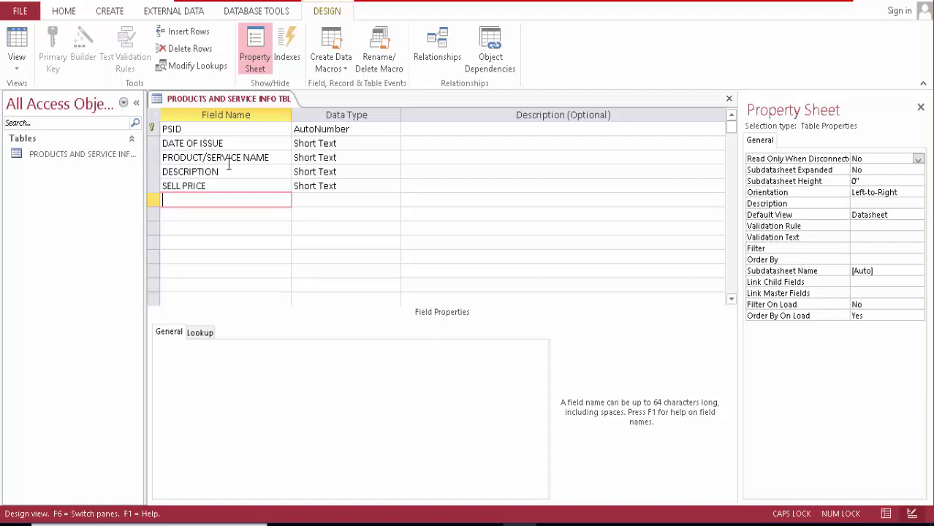
type("QTY IN SC")
type("OCK")
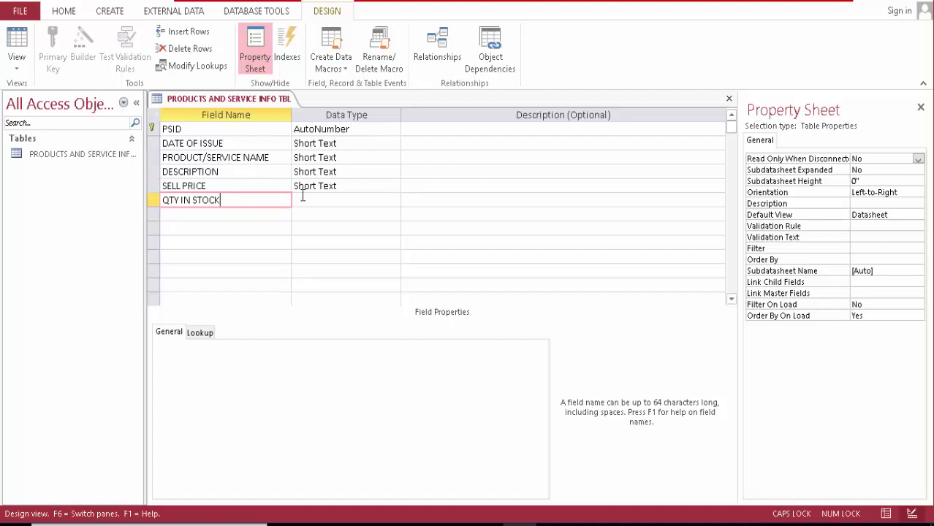
- Set DATE OF ISSUE to Date/Time and SELL PRICE to Currency
left_click(394, 143)
left_click(363, 202)
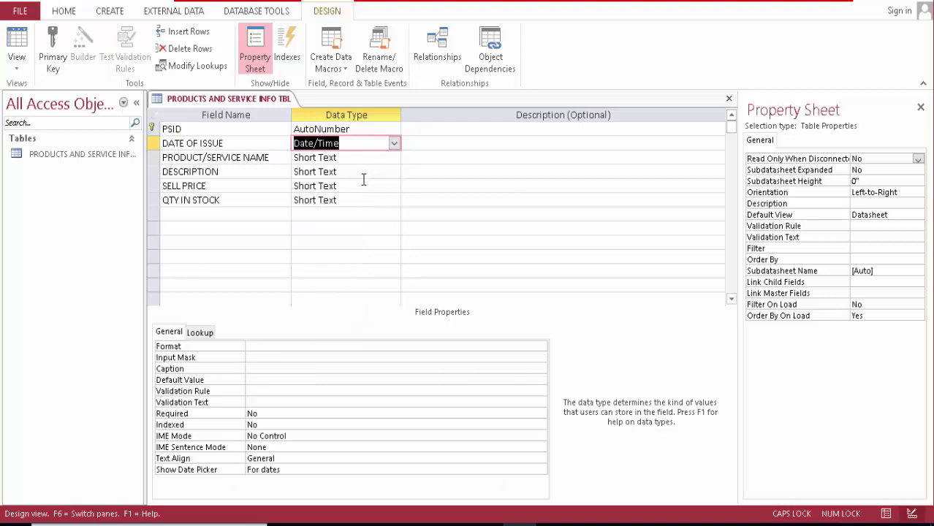
left_click(393, 186)
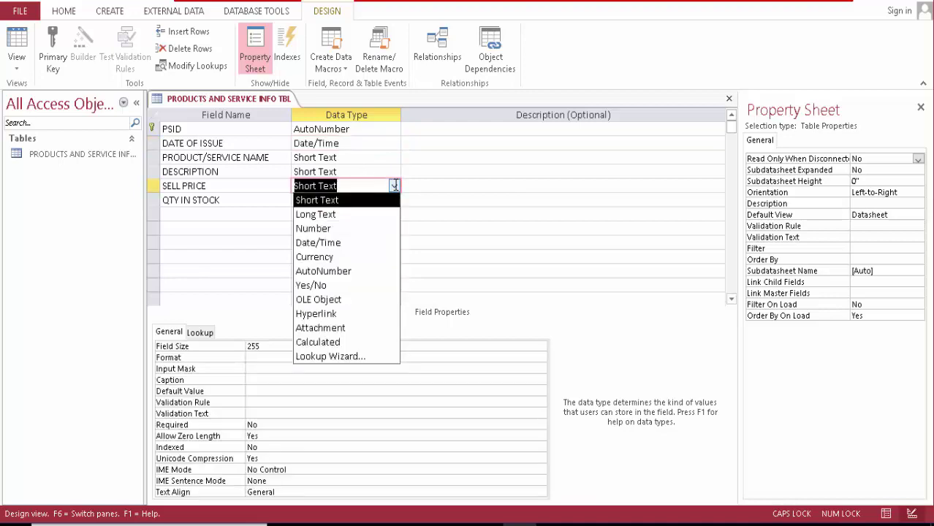
left_click(376, 258)
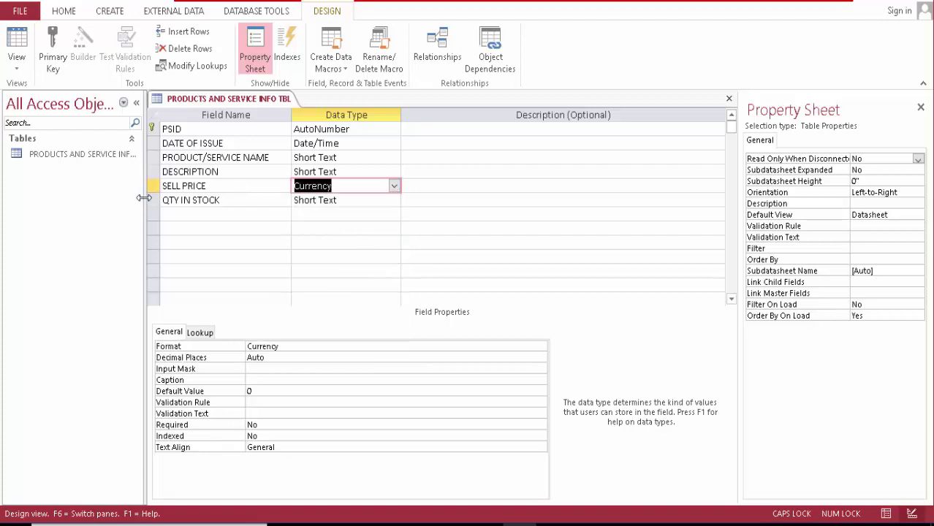
- Rename the SELL PRICE field to RETAIL PRICE
left_click(181, 185)
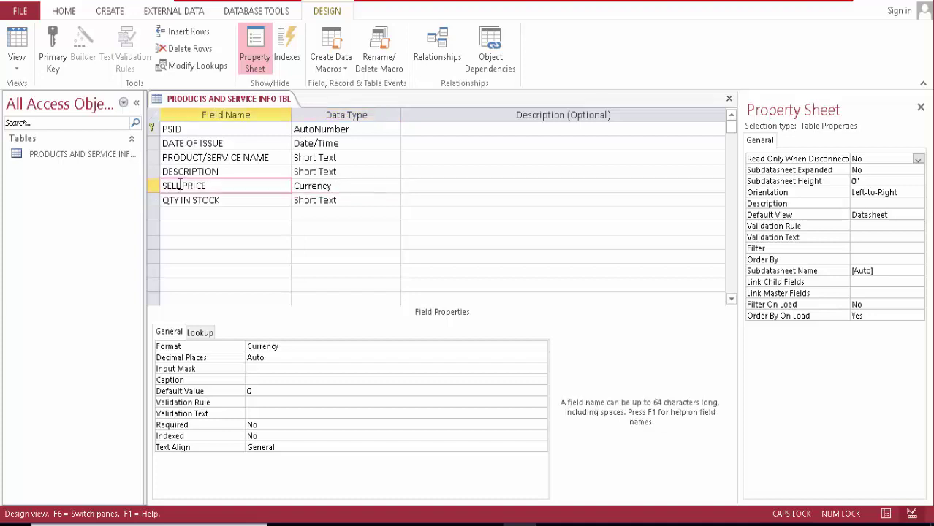
key("BackSpace")
key("BackSpace")
key("BackSpace")
key("BackSpace")
type("RETAIL")
- Insert a Number field MARKUP/DOWN RATE above QTY IN STOCK
left_click(154, 201)
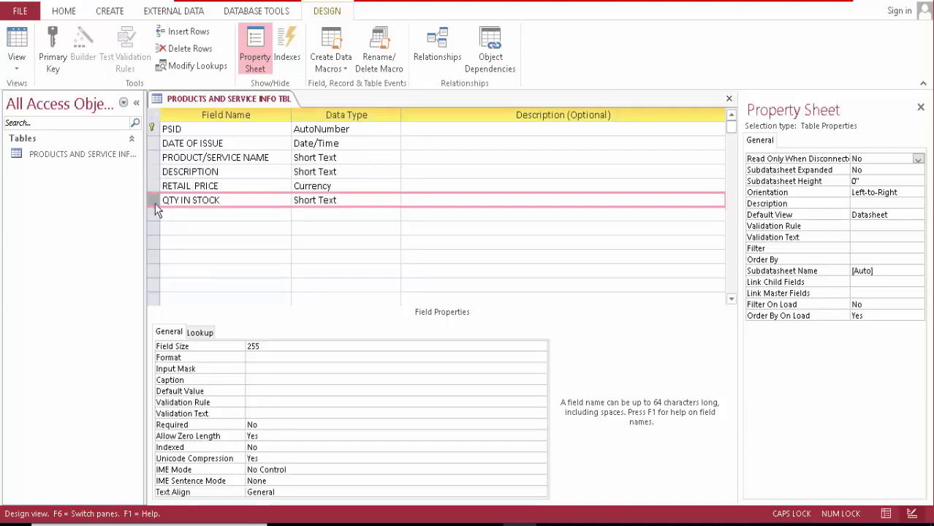
right_click(154, 204)
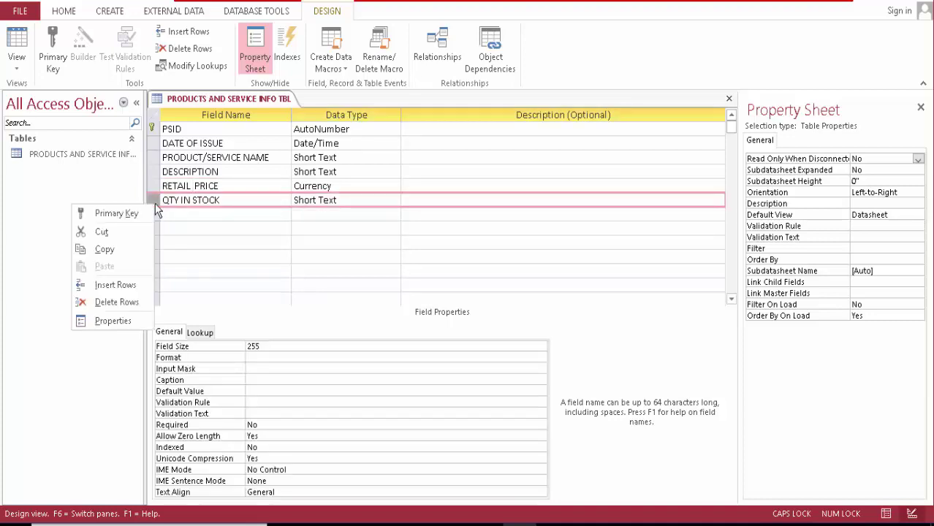
left_click(132, 284)
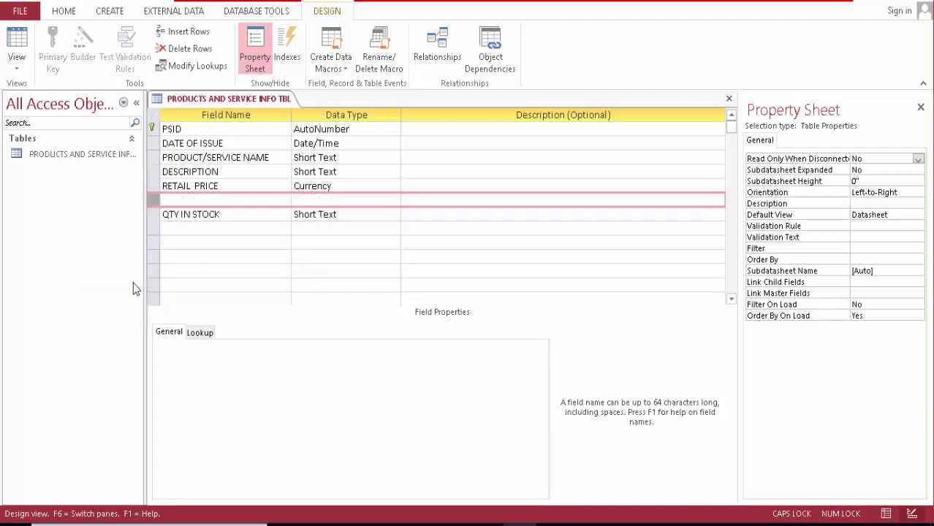
left_click(195, 198)
type("MAR")
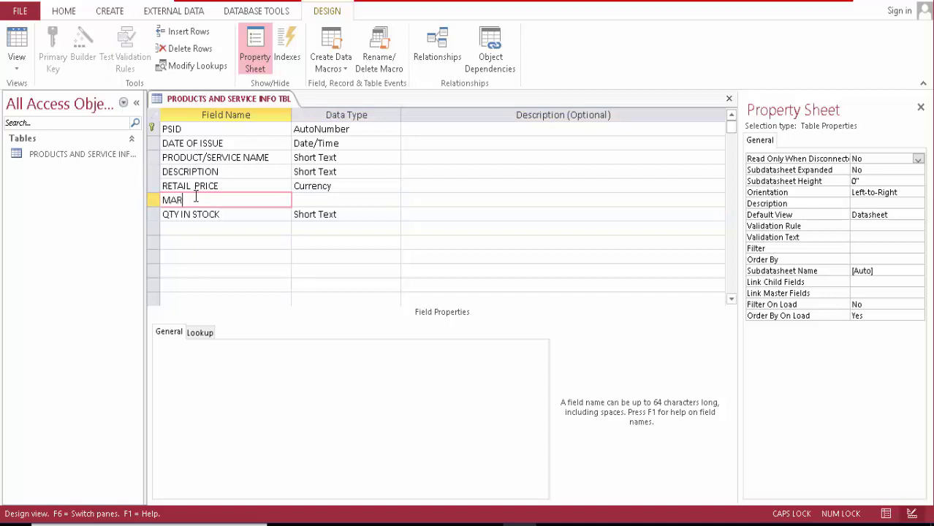
type("KUP/DOWN RATE")
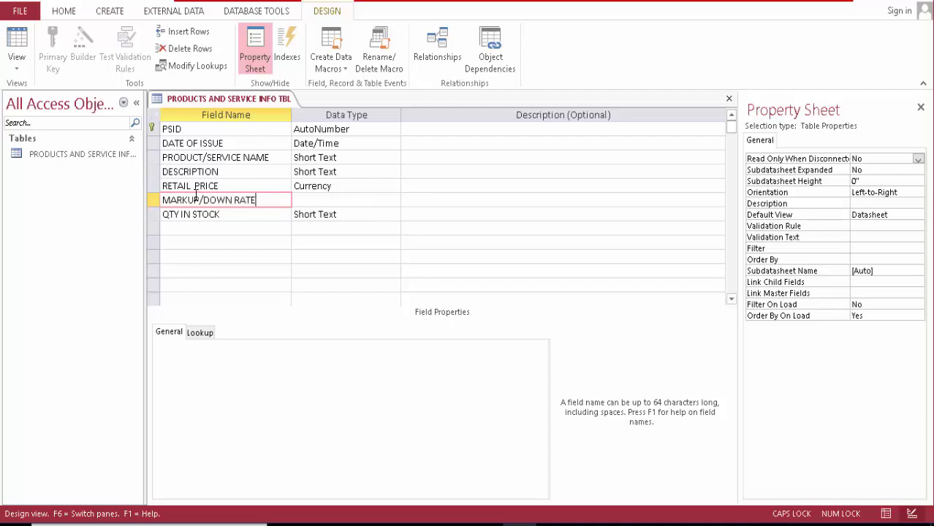
left_click(393, 202)
left_click(394, 199)
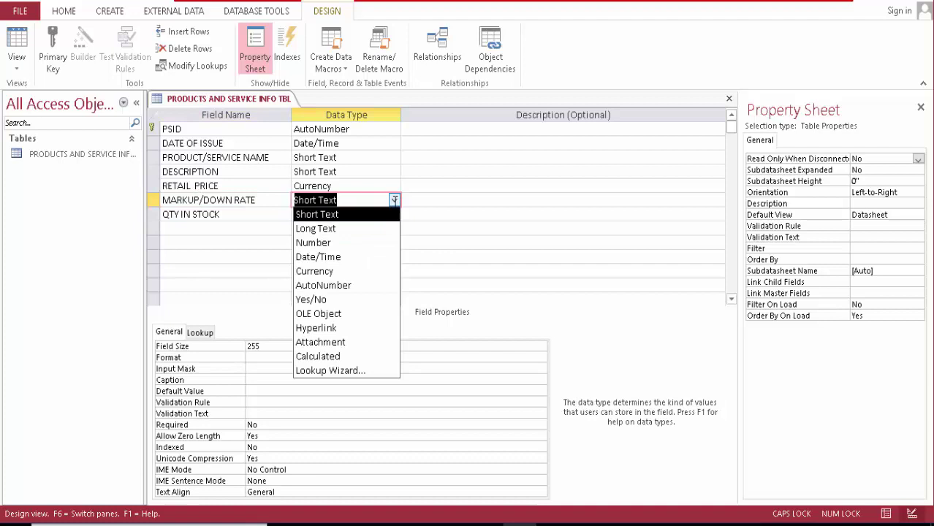
left_click(374, 244)
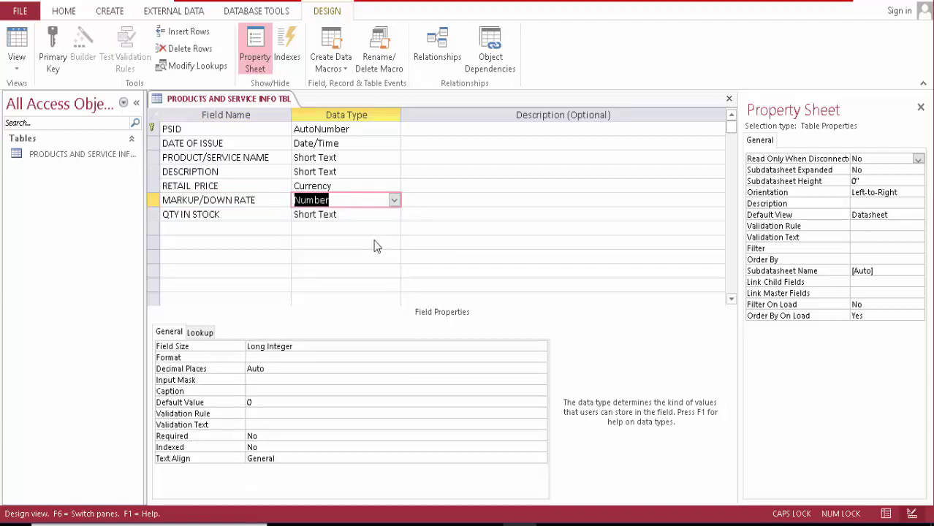
- Insert a SELL PRICE field above QTY IN STOCK
left_click(153, 214)
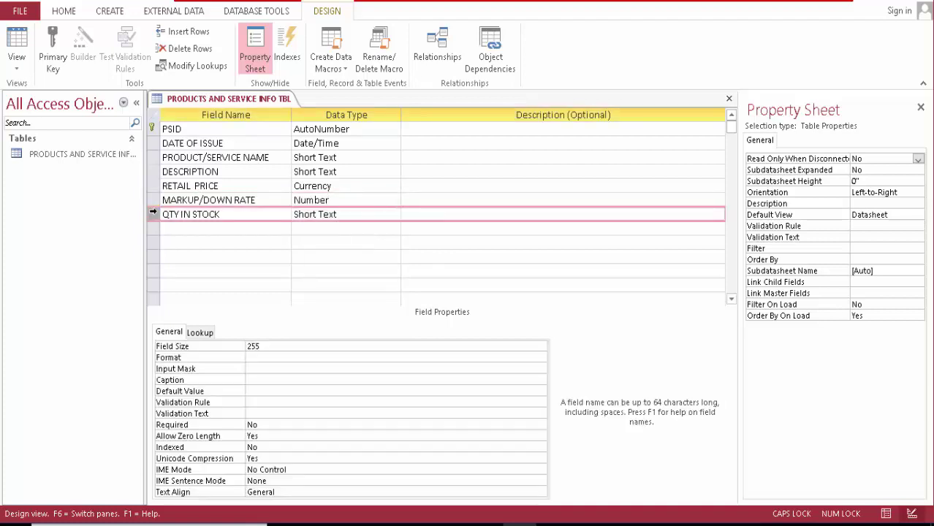
right_click(152, 214)
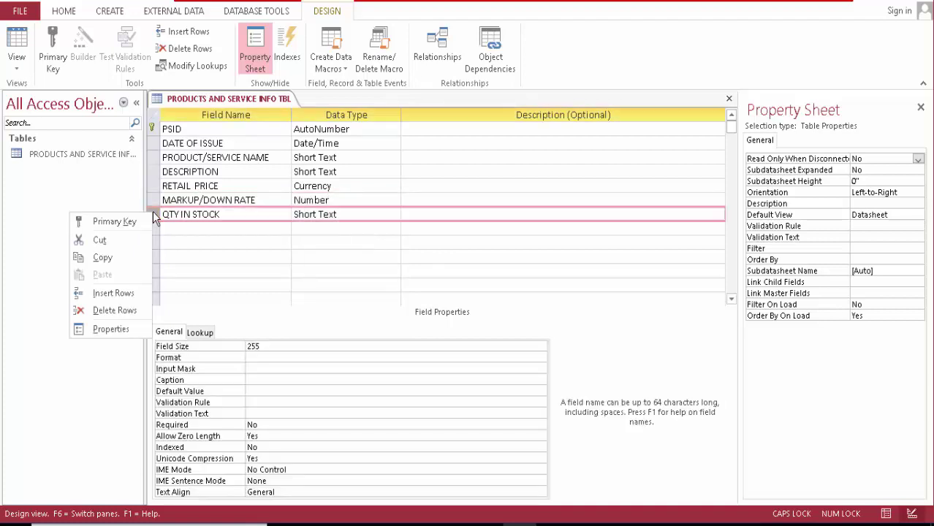
left_click(114, 293)
left_click(218, 212)
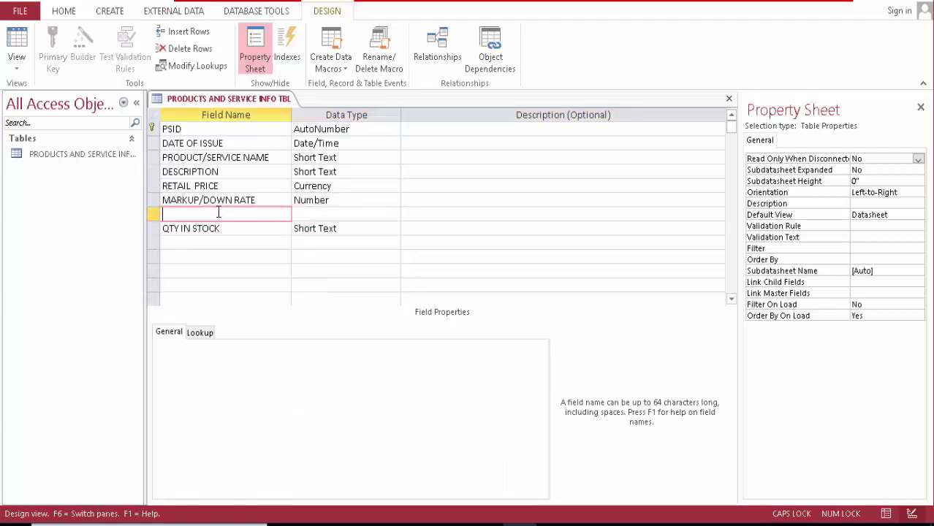
type("SELL PRICE")
- Rename RETAIL PRICE to MARKET PRICE
left_click(191, 186)
key("BackSpace")
key("BackSpace")
key("BackSpace")
key("BackSpace")
key("BackSpace")
key("BackSpace")
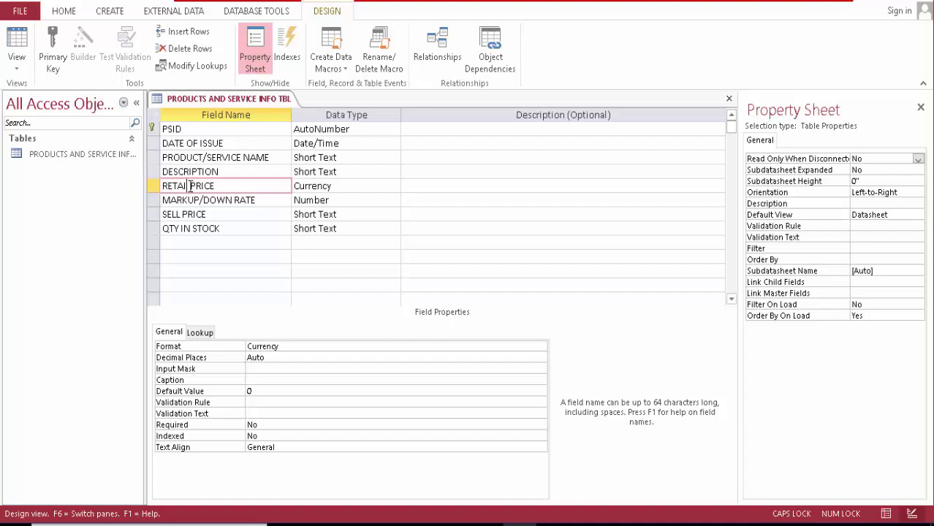
type("MARKET")
left_click(215, 214)
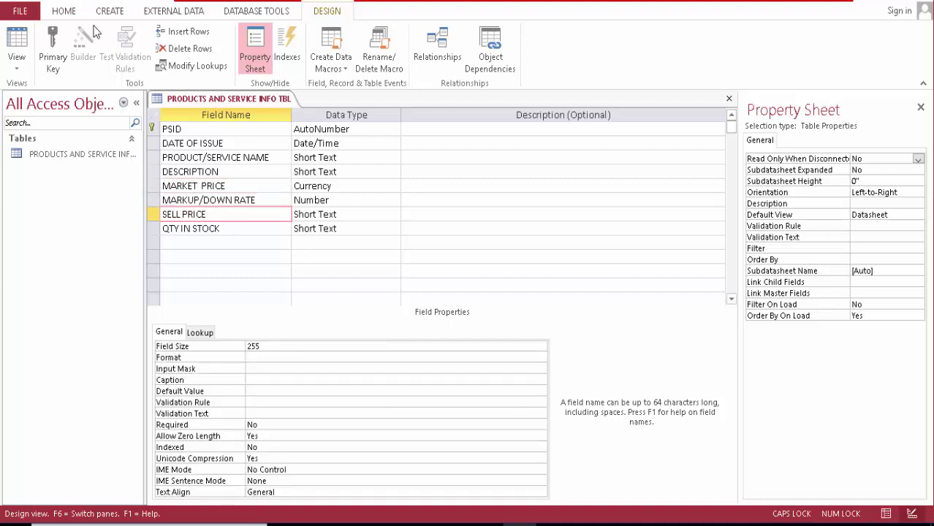
- Save and close the products table design
right_click(204, 99)
left_click(231, 107)
right_click(232, 98)
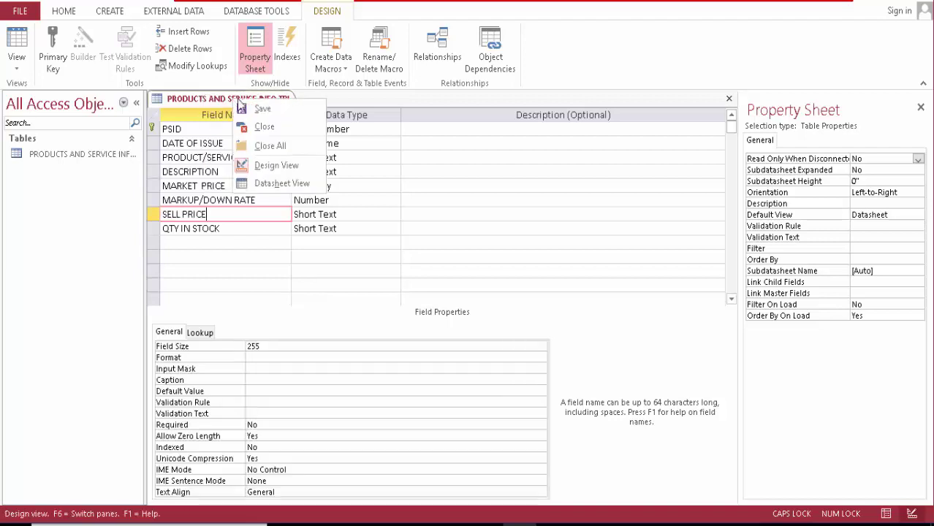
left_click(274, 128)
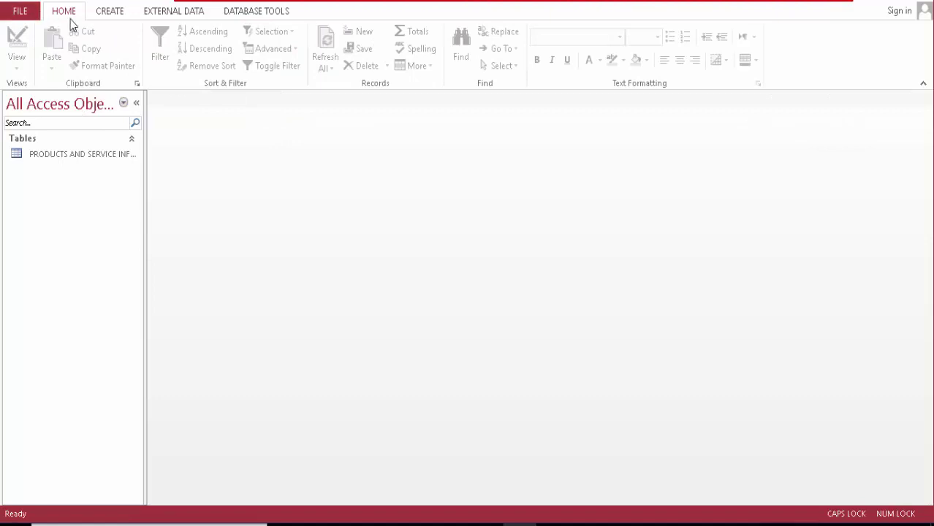
- Create a new table and save it as SALES ORDER TBL in Design View
left_click(110, 11)
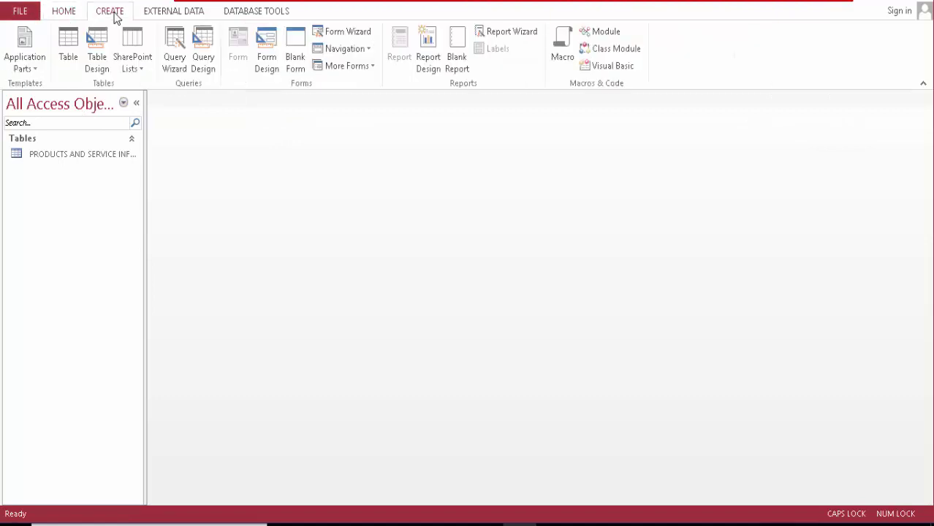
left_click(68, 44)
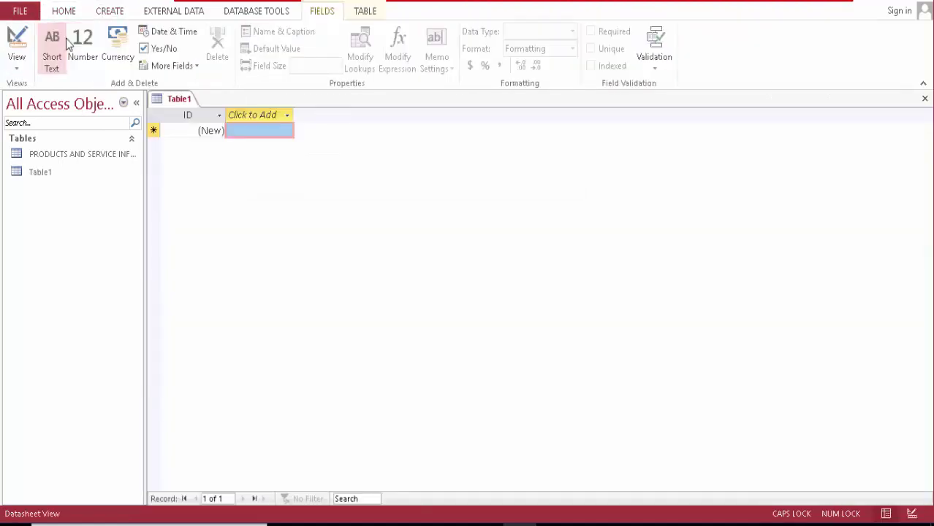
left_click(16, 41)
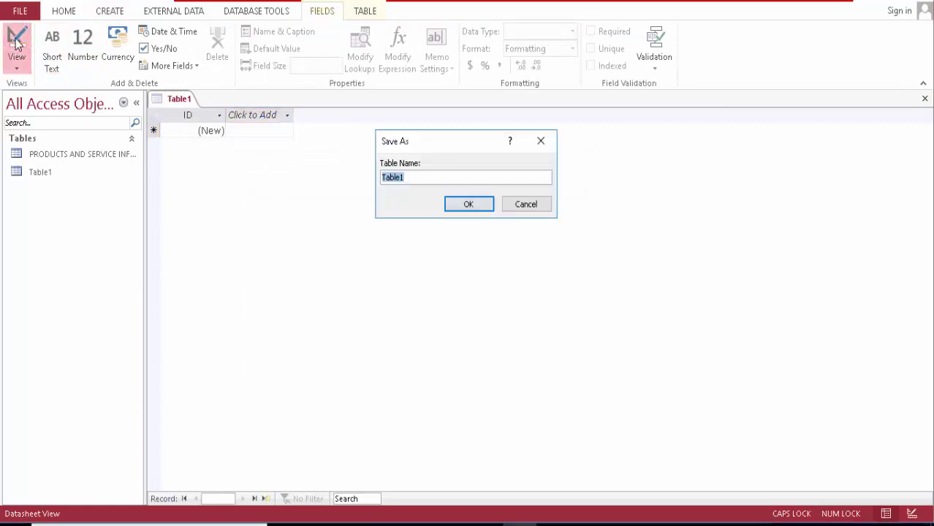
type("ORDER")
key("BackSpace")
key("BackSpace")
key("BackSpace")
key("BackSpace")
key("BackSpace")
key("BackSpace")
type("SALE ")
type("ORDE")
type("R TA")
type("BLE")
type("L")
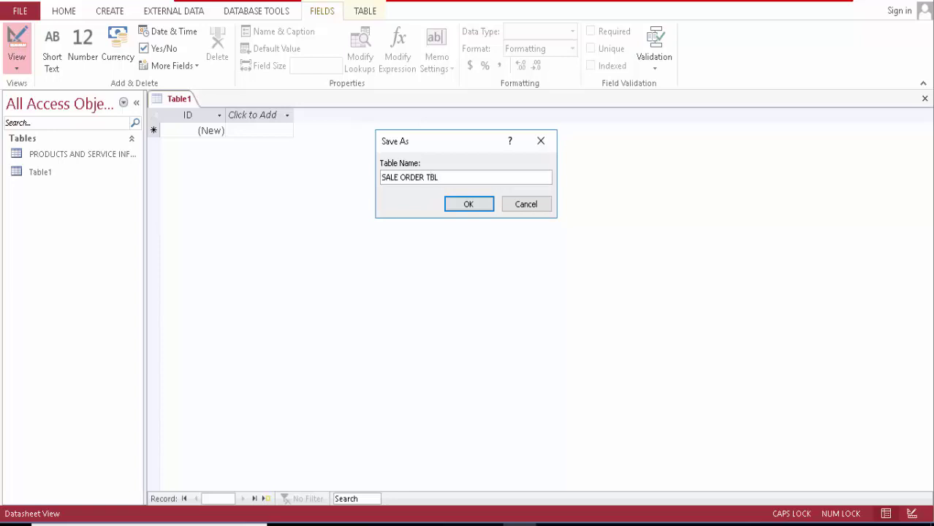
left_click(401, 177)
type("S")
key("Left")
key("BackSpace")
left_click(452, 203)
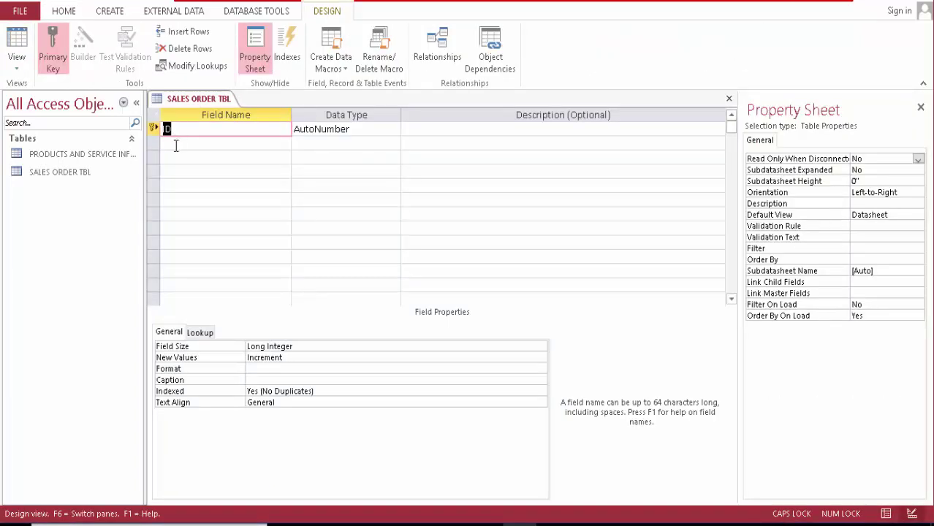
left_click(175, 144)
- Add a DATE OF ORDER field and rename ID to TRANSACTION ID
type("DAT")
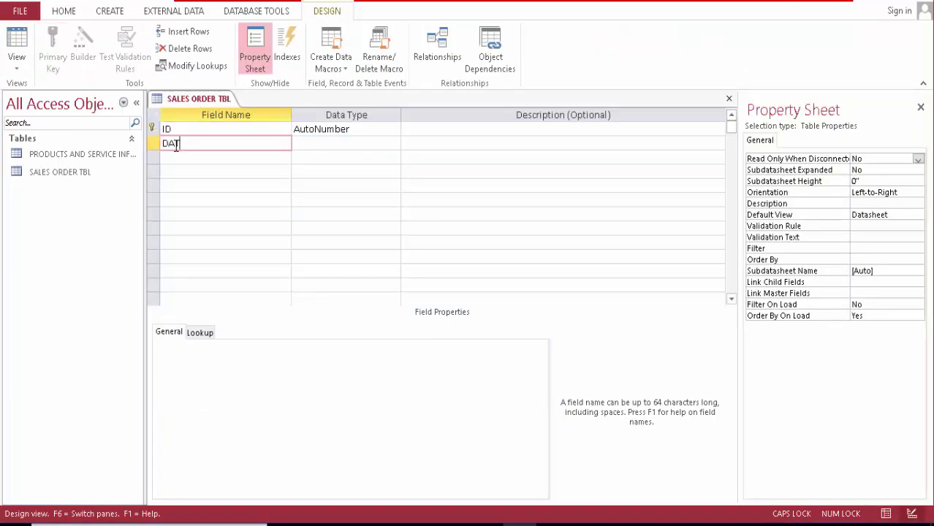
type("E OF ORDER")
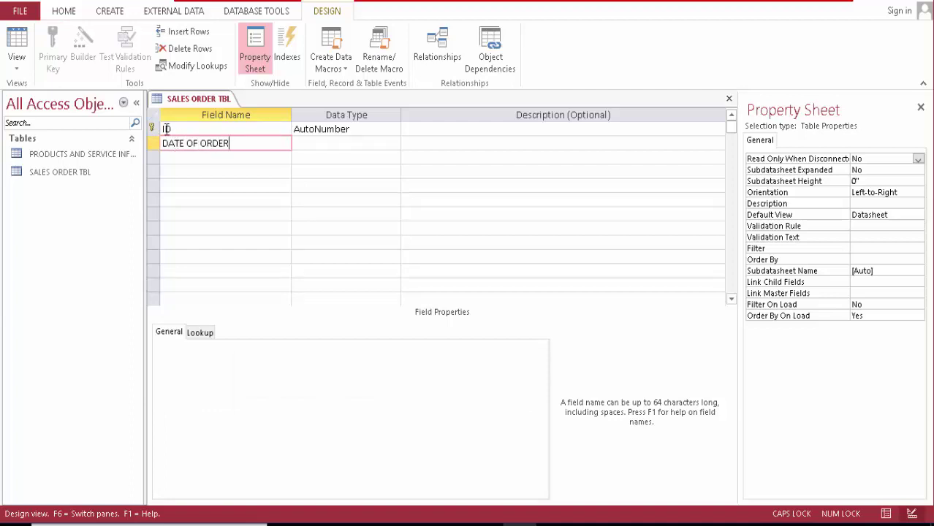
left_click(163, 129)
type("TRANSA")
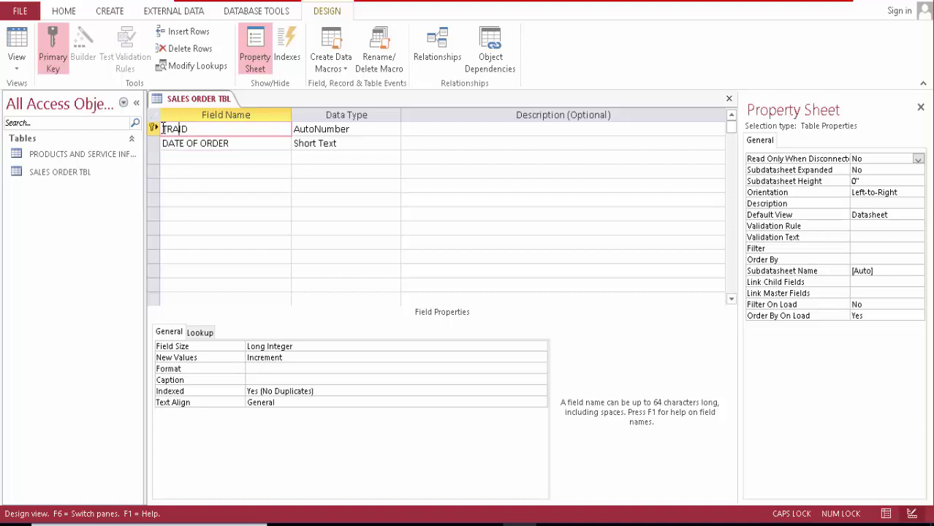
type("CTION")
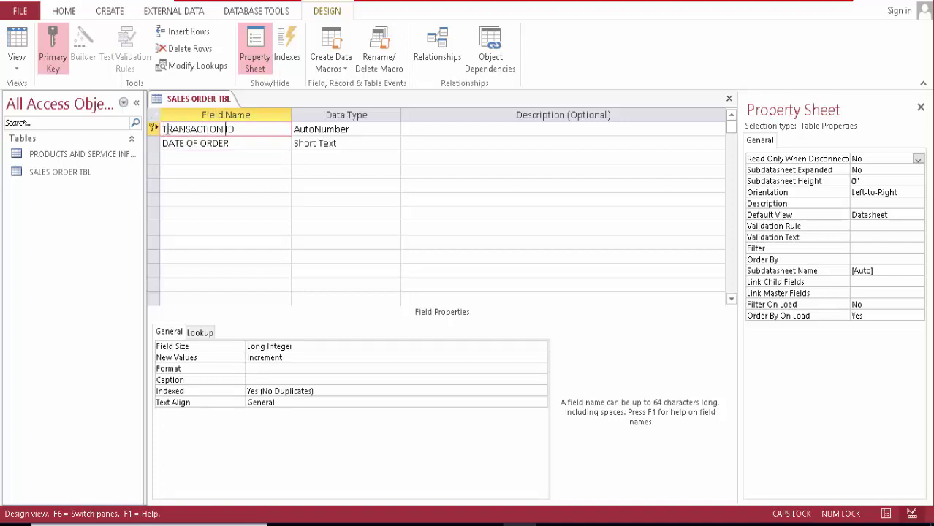
- Make DATE OF ORDER a Date/Time field
left_click(393, 144)
left_click(394, 143)
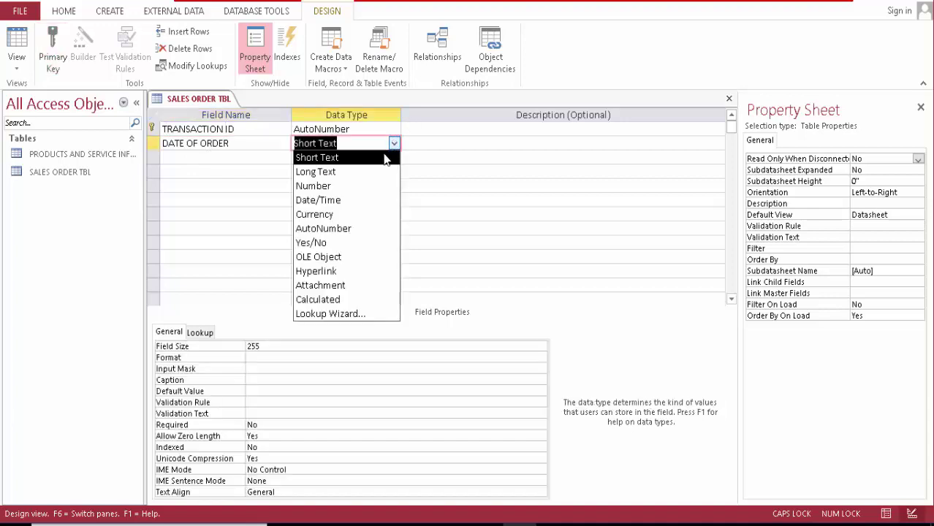
left_click(366, 200)
left_click(198, 156)
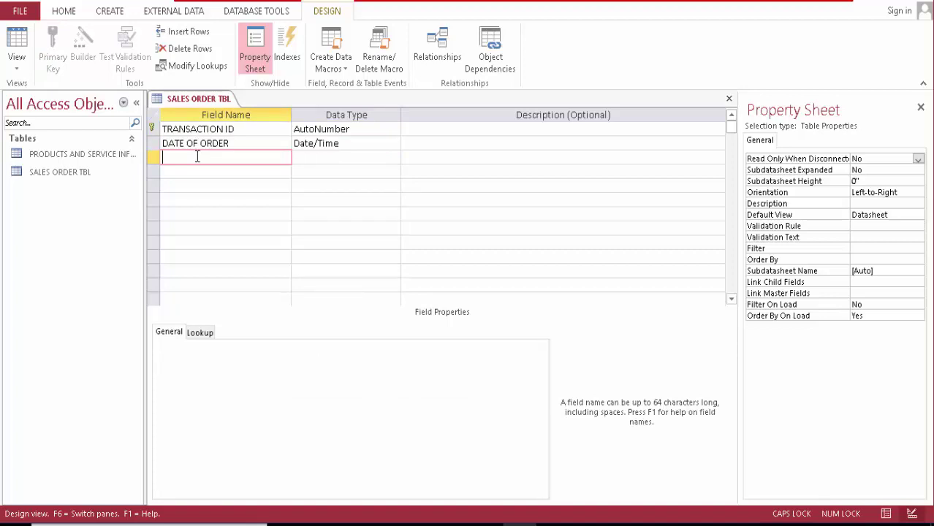
- Add a PSID 1 field below DATE OF ORDER
type("PRODUCT ")
type("S")
key("BackSpace")
key("BackSpace")
key("BackSpace")
key("BackSpace")
key("BackSpace")
key("BackSpace")
key("BackSpace")
type("SPS")
key("BackSpace")
type("SID")
left_click(237, 176)
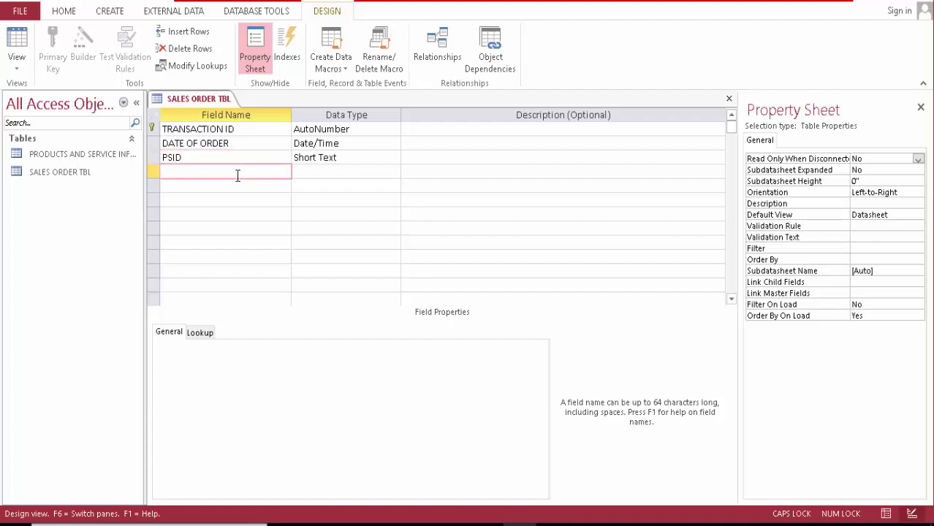
left_click(224, 159)
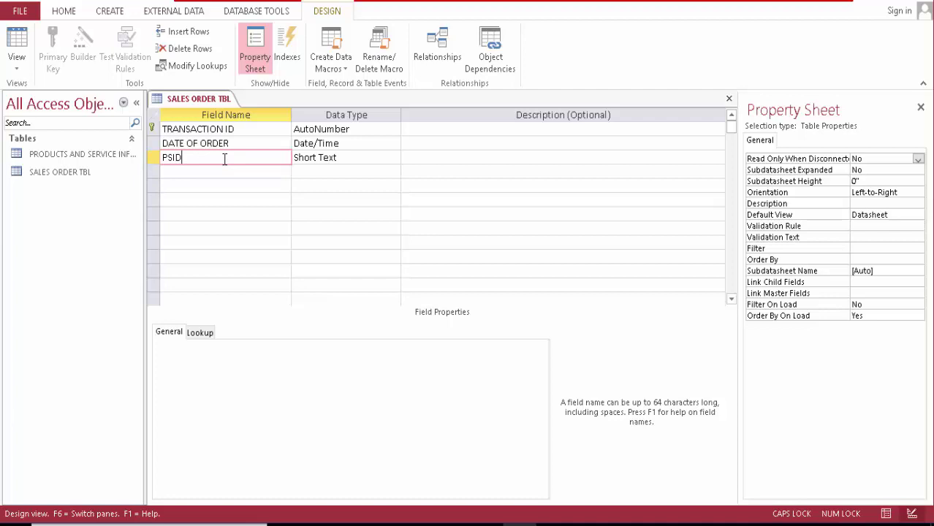
type("1")
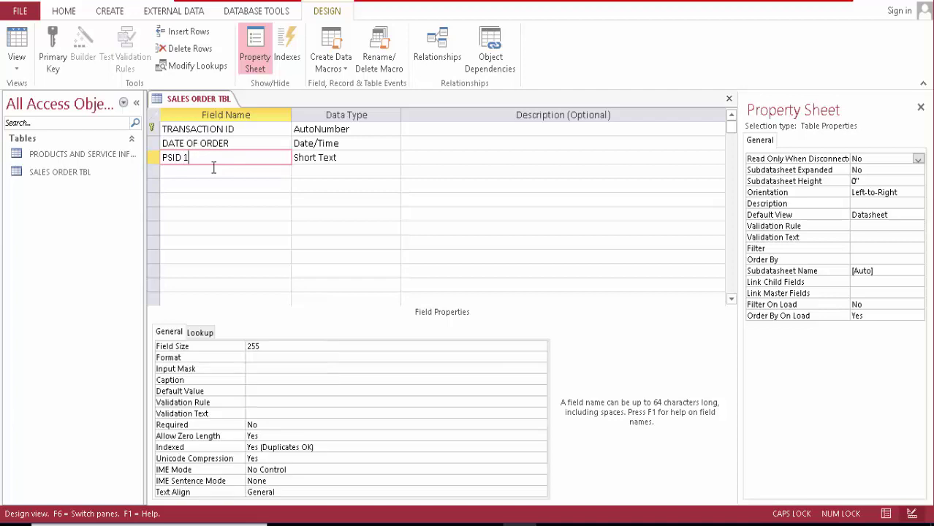
- Add PSID 2 and PSID 3 fields, fixing a lowercase p
left_click(207, 171)
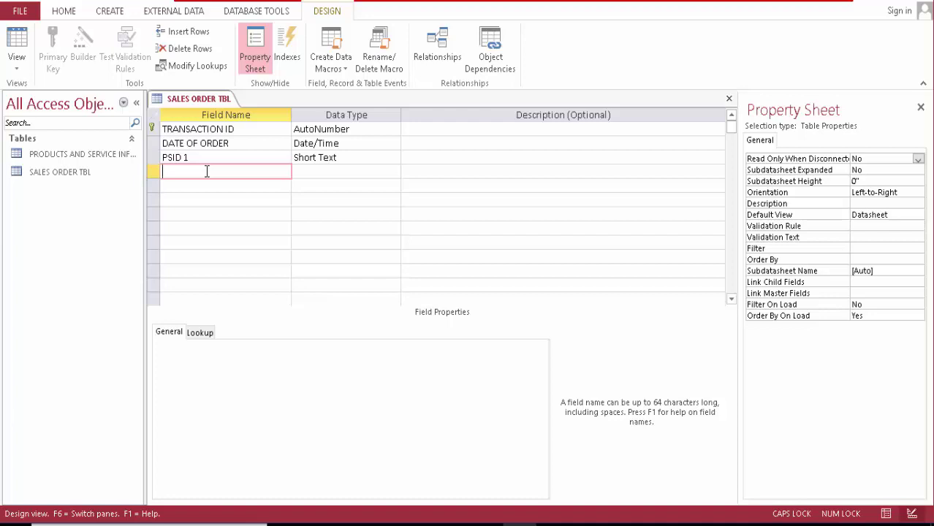
type("2")
key("BackSpace")
type("pSID 2")
left_click(194, 186)
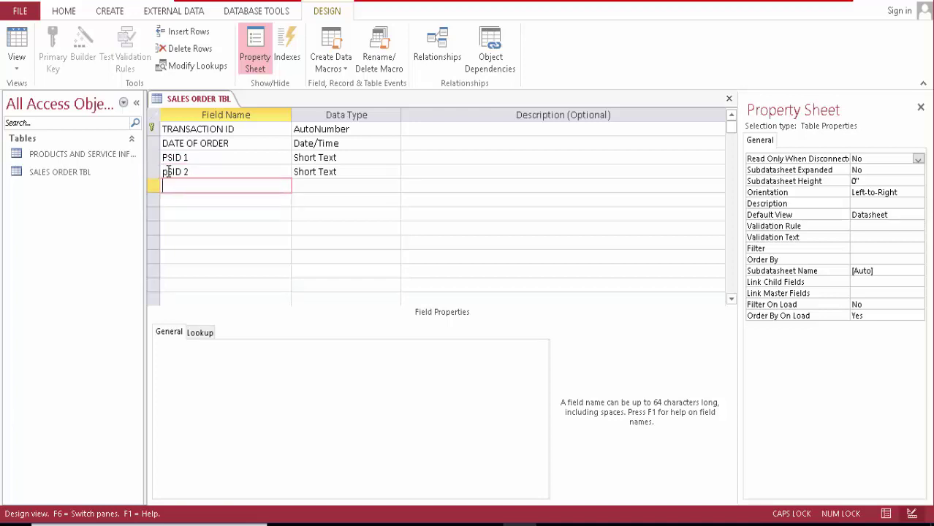
left_click(168, 171)
type("P")
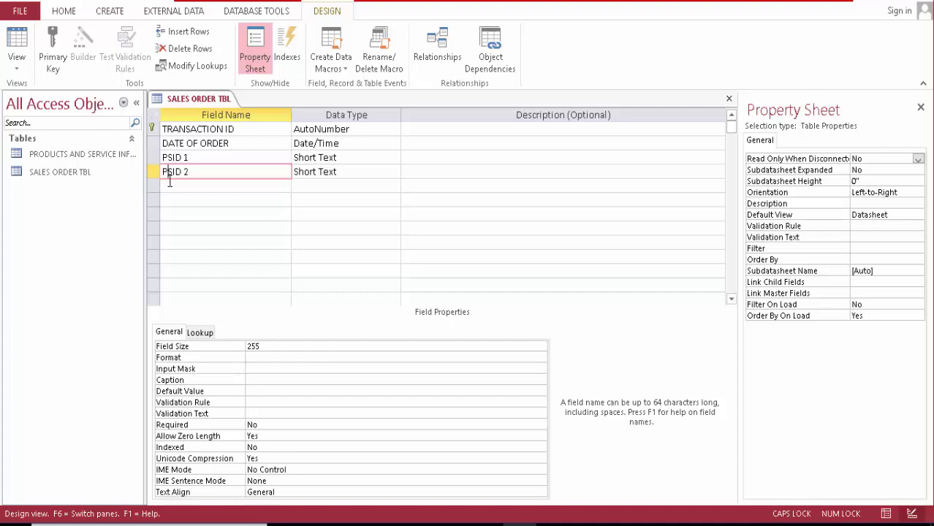
left_click(170, 186)
type("PS")
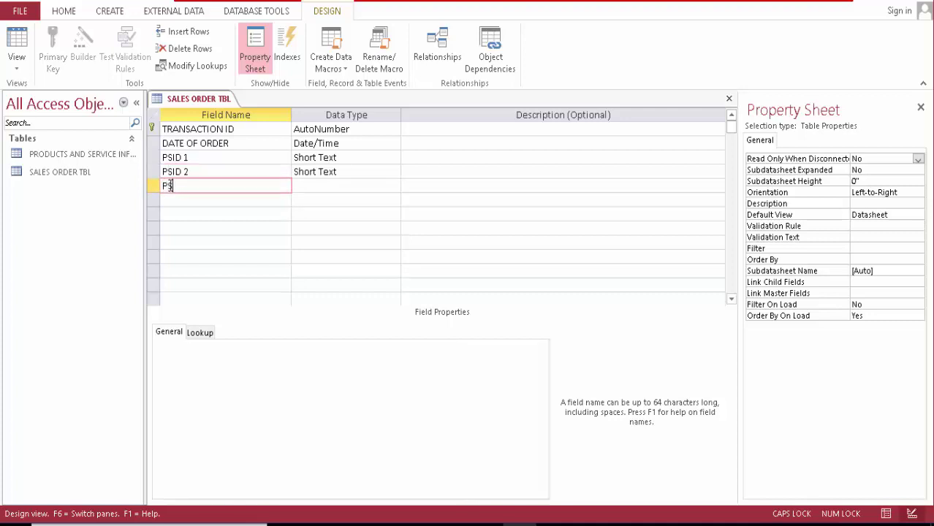
type("ID 3")
left_click(190, 202)
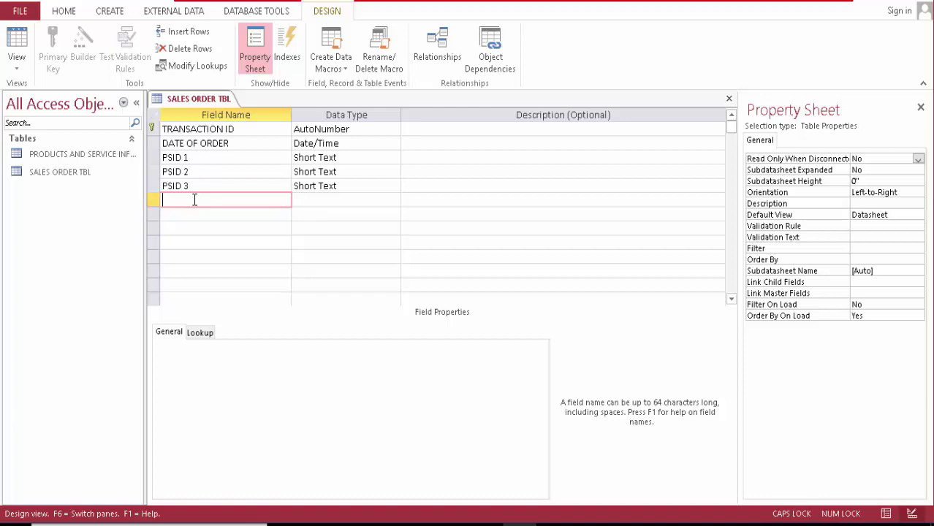
- Add QTY 1, QTY 2 and QTY 3 fields
type("QTY 1")
left_click(190, 216)
type("QTY ")
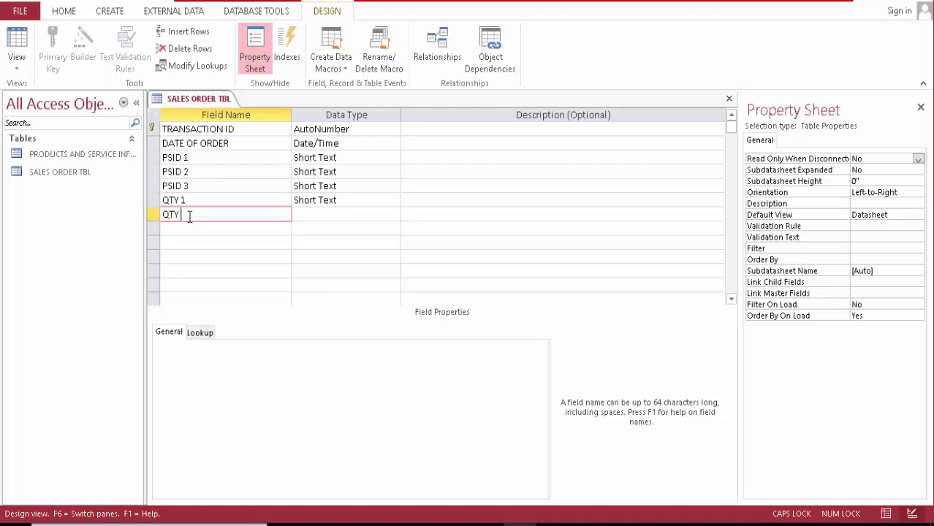
type("2")
left_click(186, 229)
type("QT")
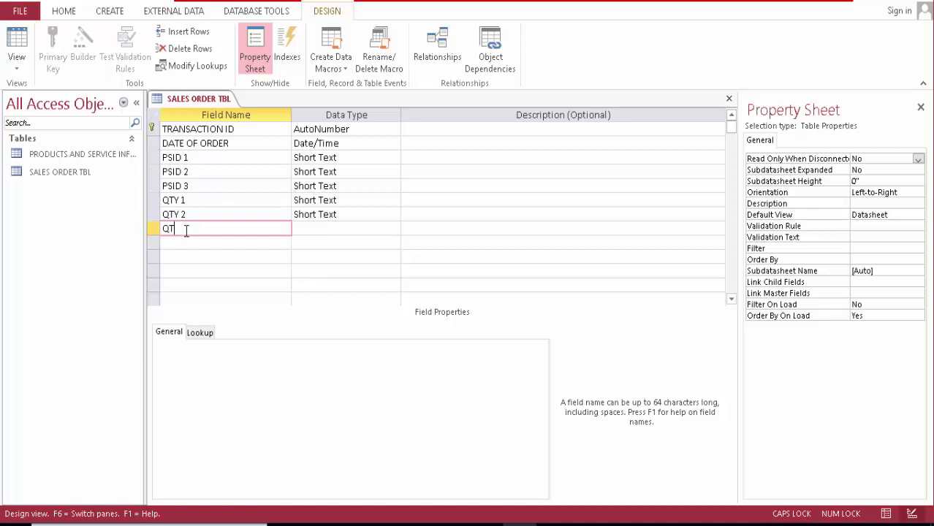
type("Y 3")
left_click(187, 243)
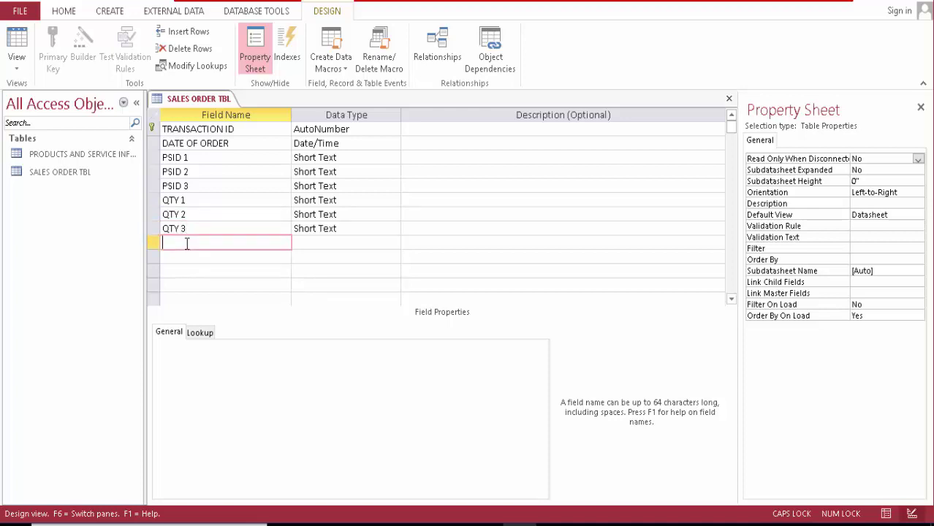
- Add unit price fields UNIT PRICE 1, UNIT PRICE 1 and UNIT PRICE 3
type("UNIT PRICE 1")
left_click(183, 260)
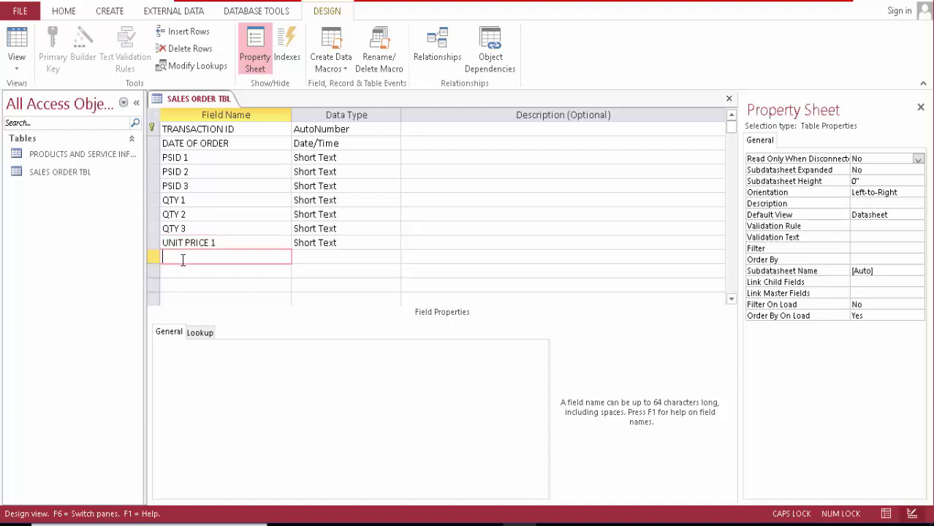
type("UNIT PRICE 1")
left_click(173, 270)
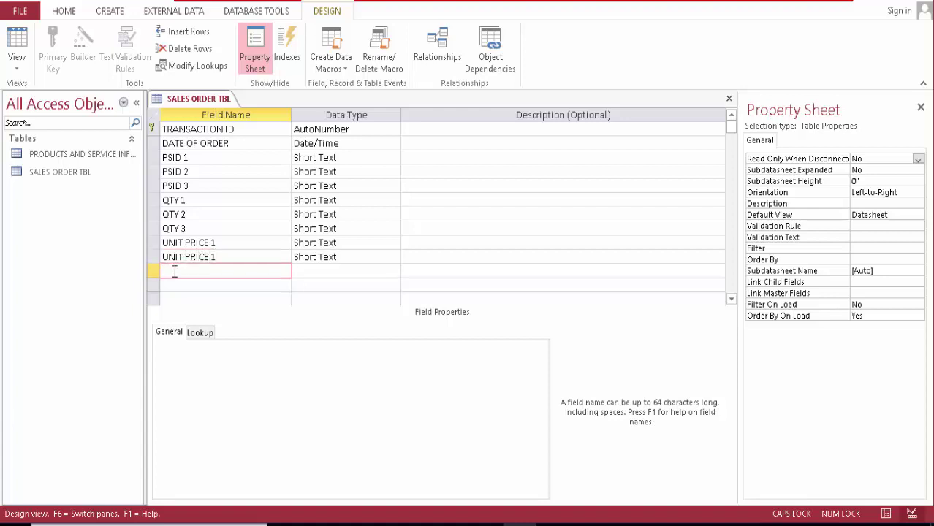
type("UNIT PRICE 3")
- Set QTY 1, QTY 2 and QTY 3 to the Number data type
left_click(394, 199)
left_click(369, 242)
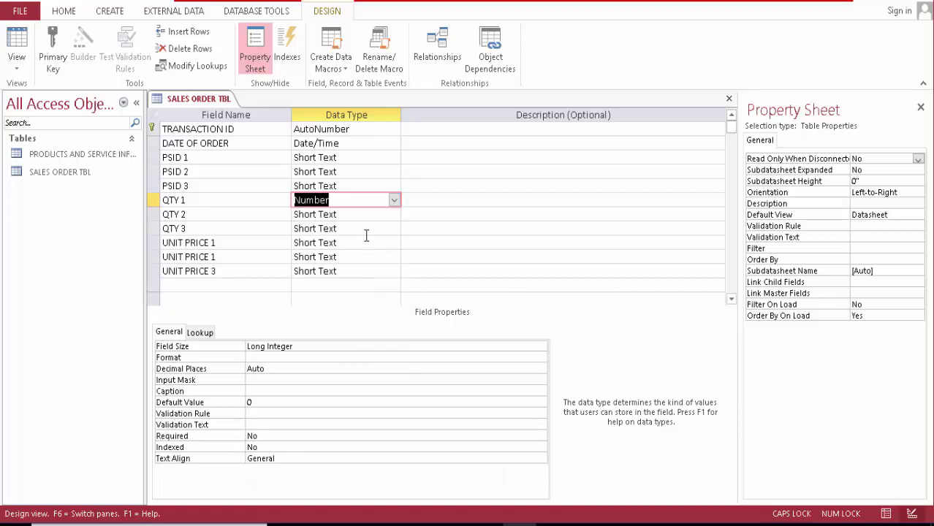
left_click(394, 214)
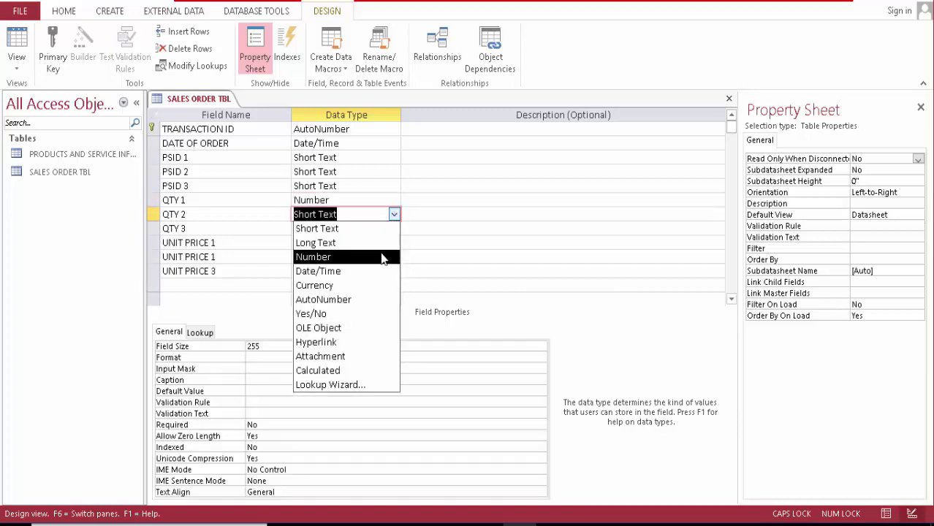
left_click(382, 259)
left_click(394, 228)
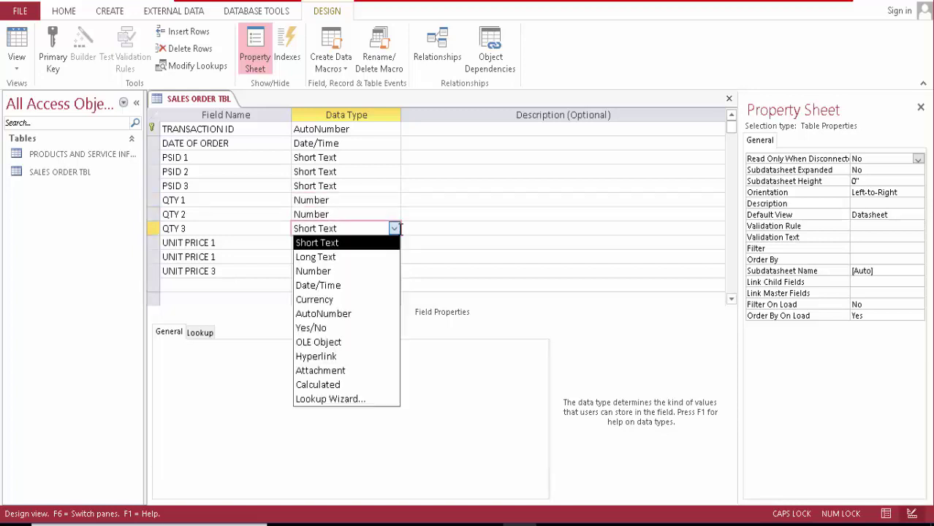
left_click(365, 271)
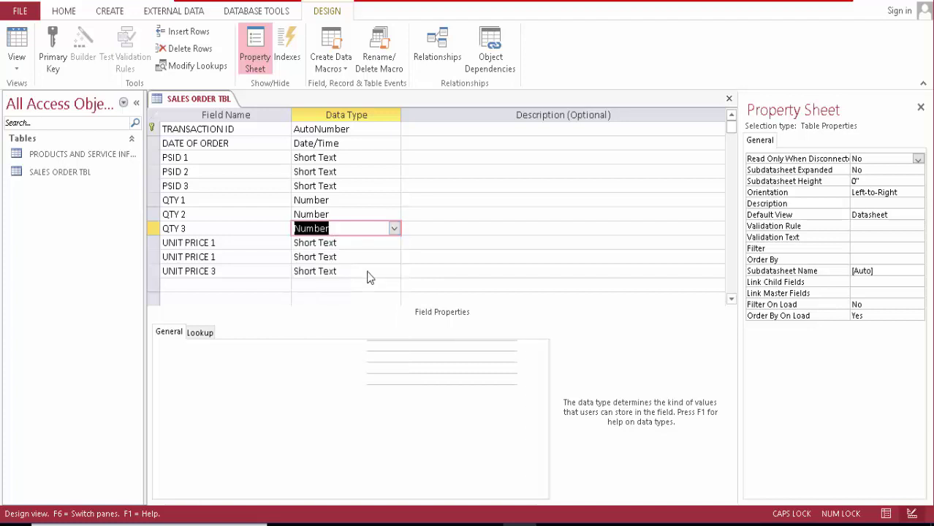
- Set all three unit price fields to Currency
left_click(394, 243)
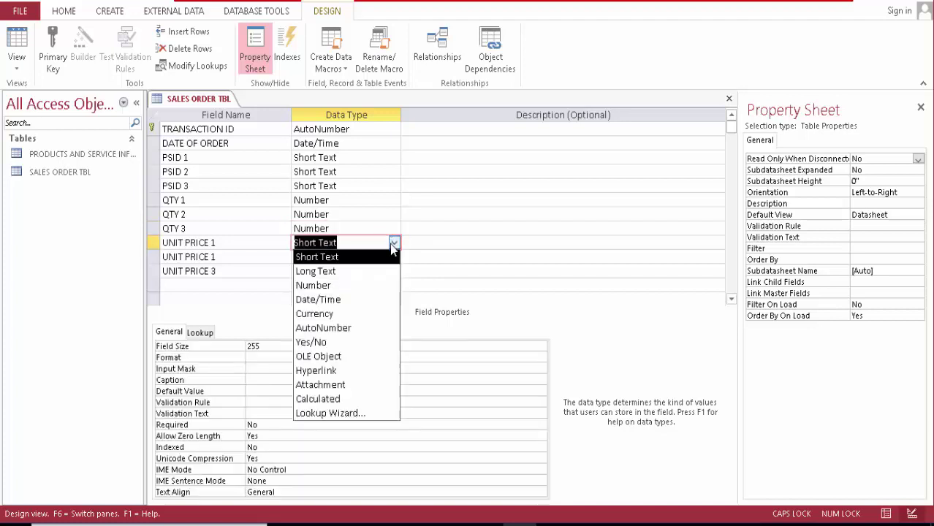
left_click(357, 315)
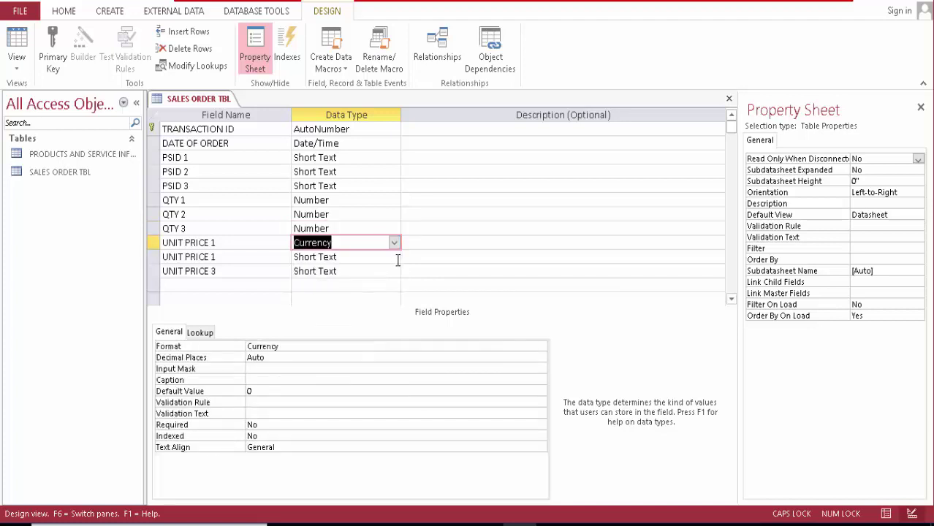
left_click(394, 257)
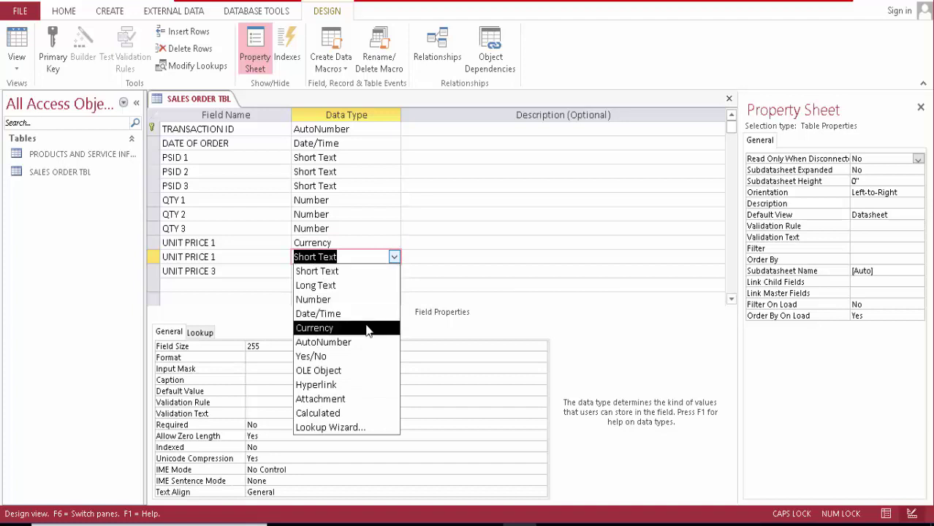
left_click(366, 328)
left_click(393, 271)
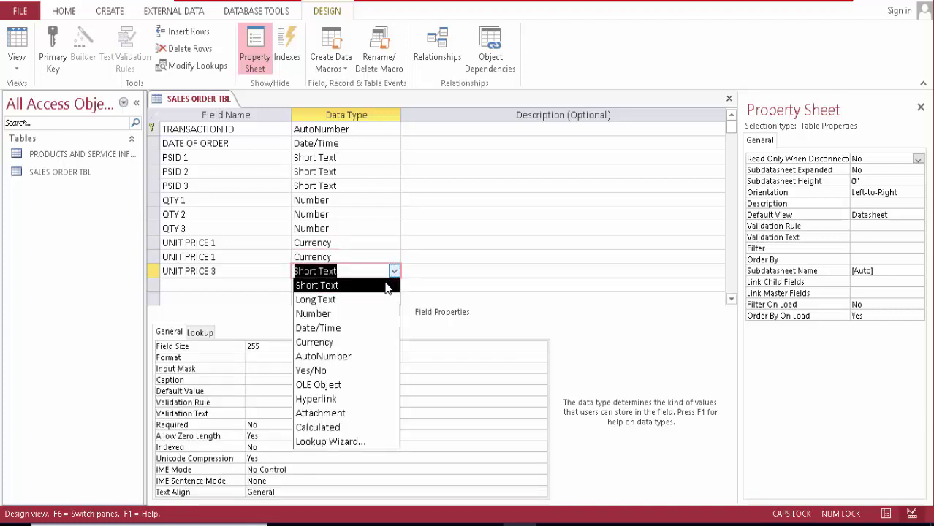
left_click(367, 342)
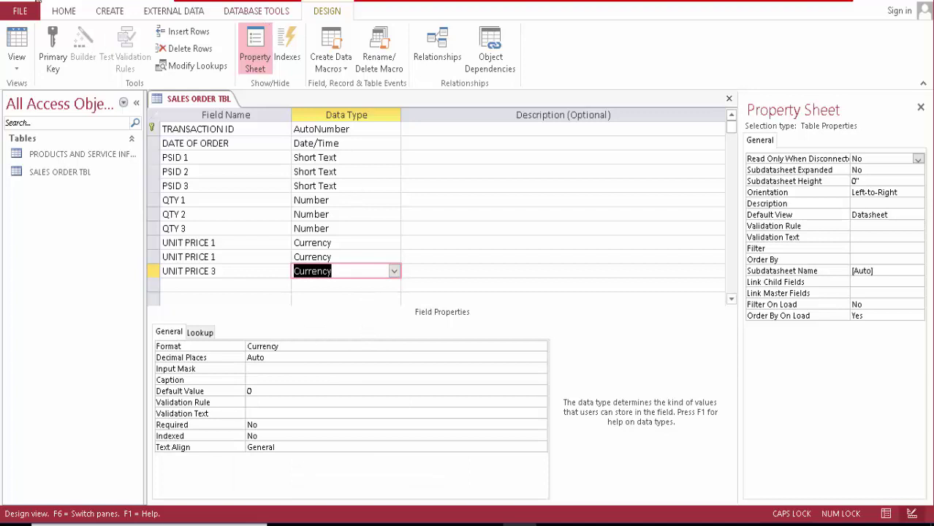
- Save, clear the duplicate-name warning, and rename the second UNIT PRICE 1 to UNIT PRICE 2
left_click(36, 2)
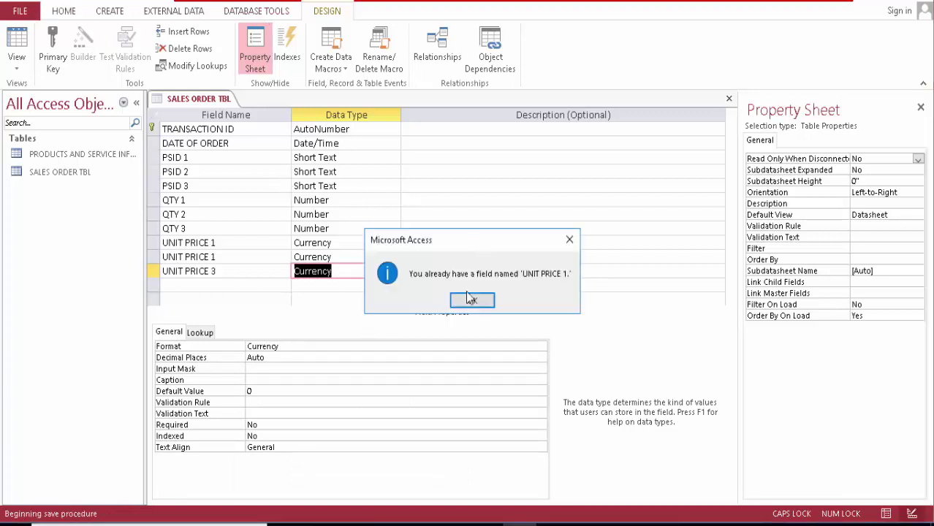
left_click(471, 300)
left_click(238, 257)
key("BackSpace")
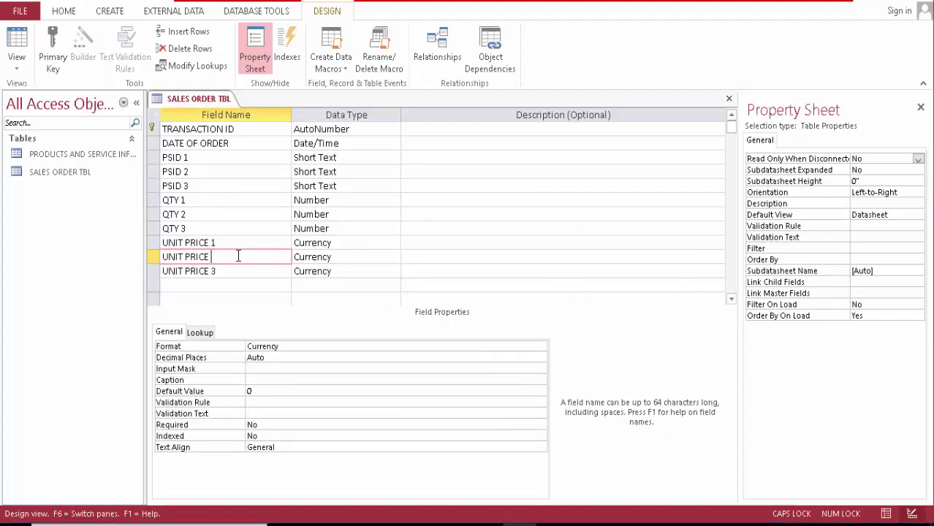
type("2")
- Save SALES ORDER TBL from its tab menu and open PSID 1's Data Type list
right_click(221, 101)
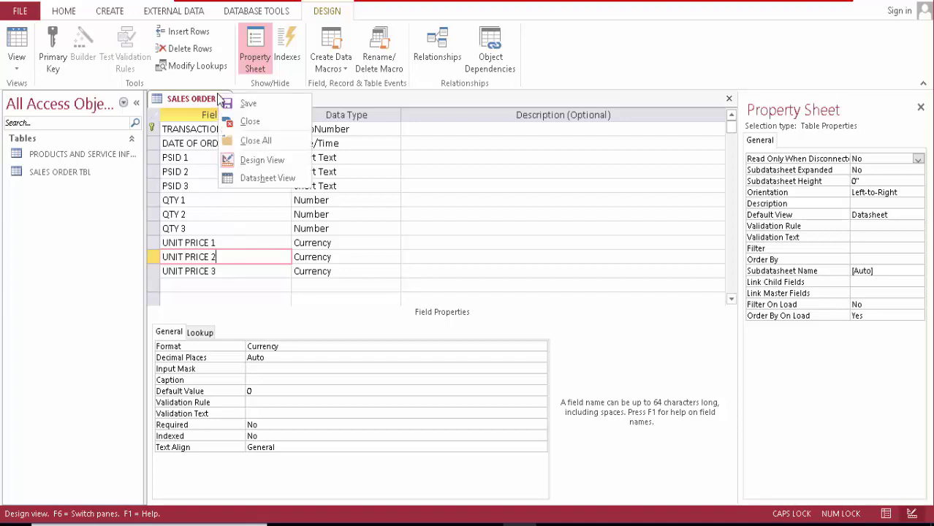
left_click(244, 102)
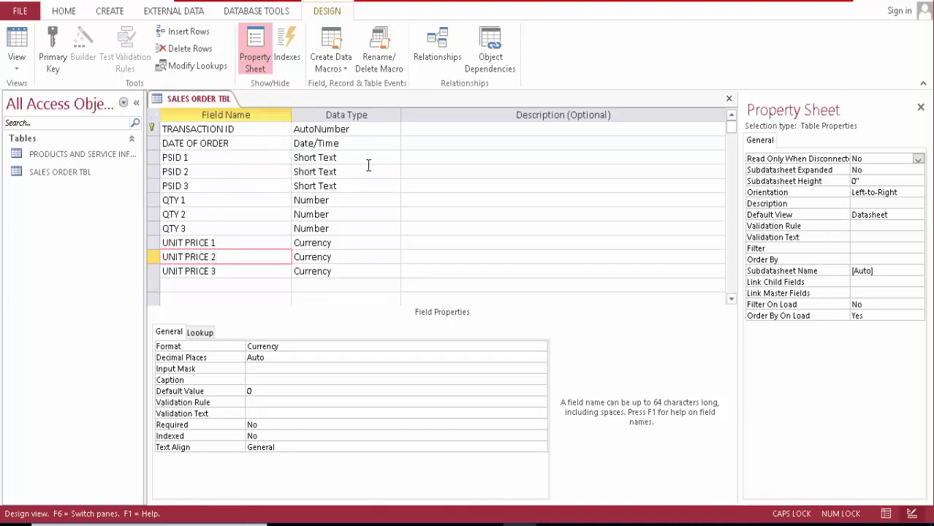
left_click(394, 158)
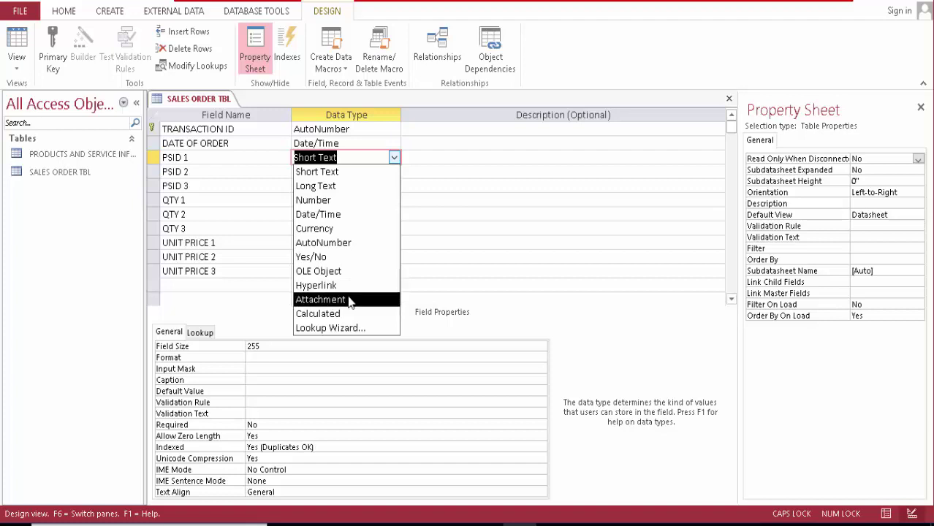
- Make PSID 1 a lookup that draws PRODUCT/SERVICE NAME from PRODUCTS AND SERVICE INFO TBL
left_click(346, 329)
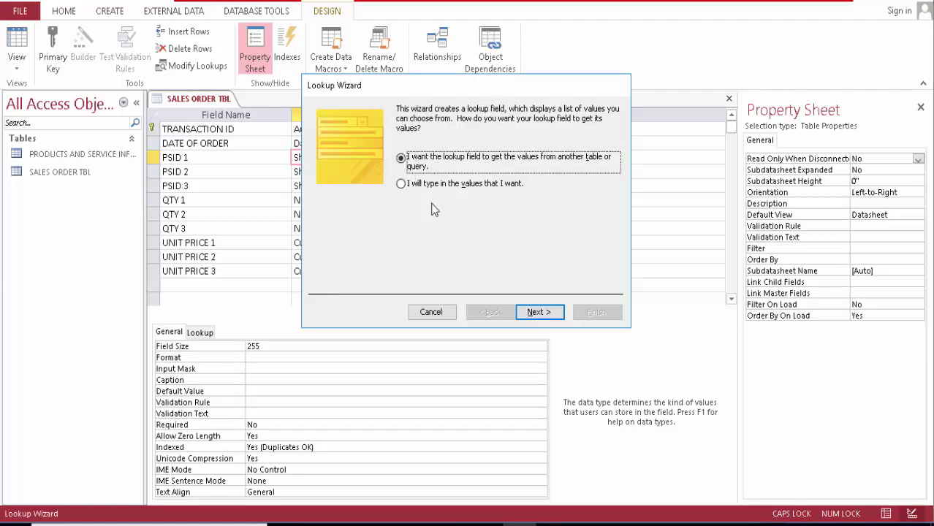
left_click(522, 314)
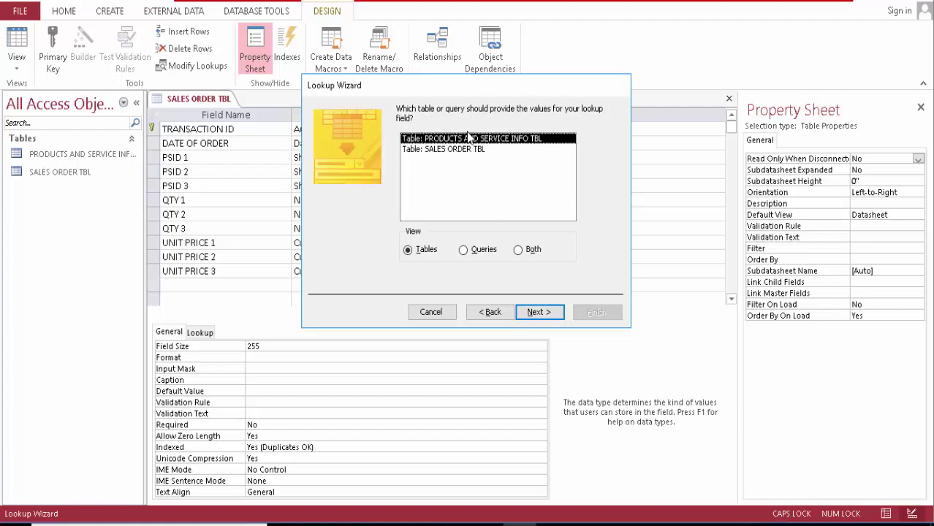
left_click(518, 250)
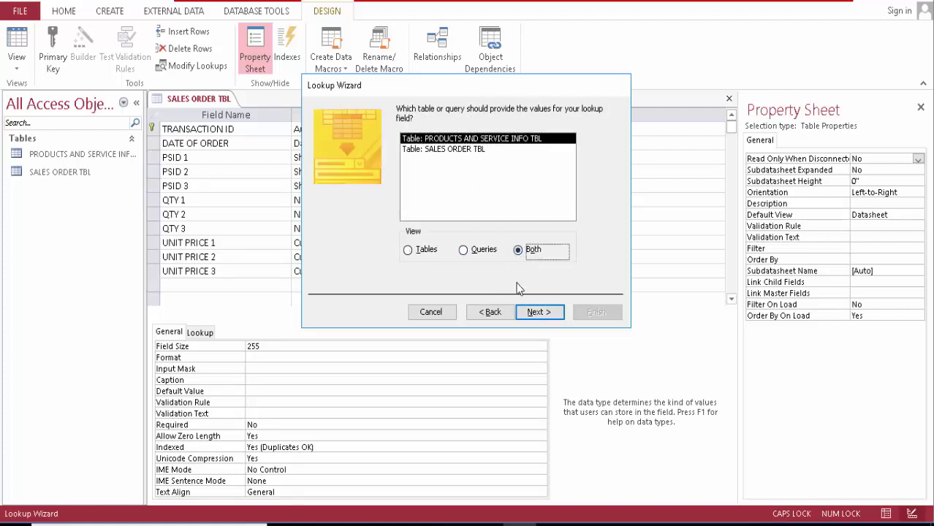
left_click(524, 314)
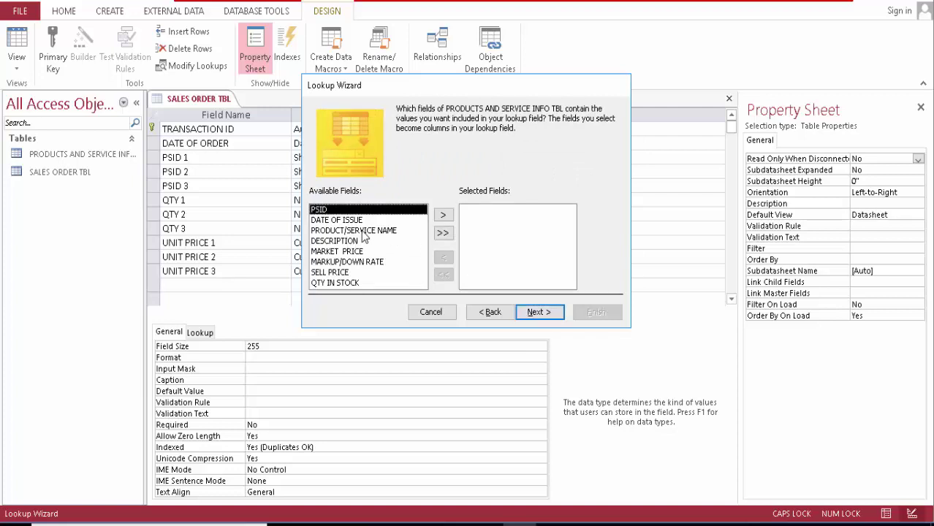
double_click(359, 231)
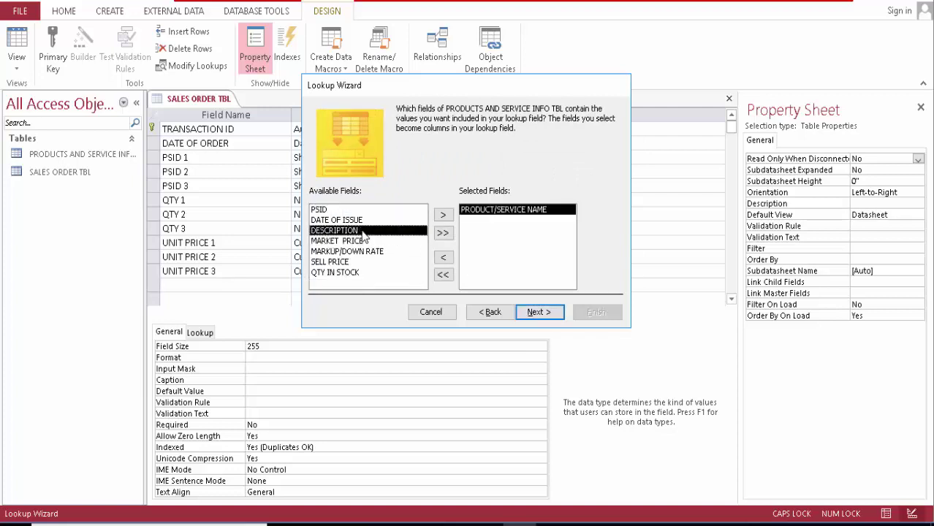
- Sort the PSID 1 lookup by PSID, then PRODUCT/SERVICE NAME, finish it and save the table
left_click(535, 313)
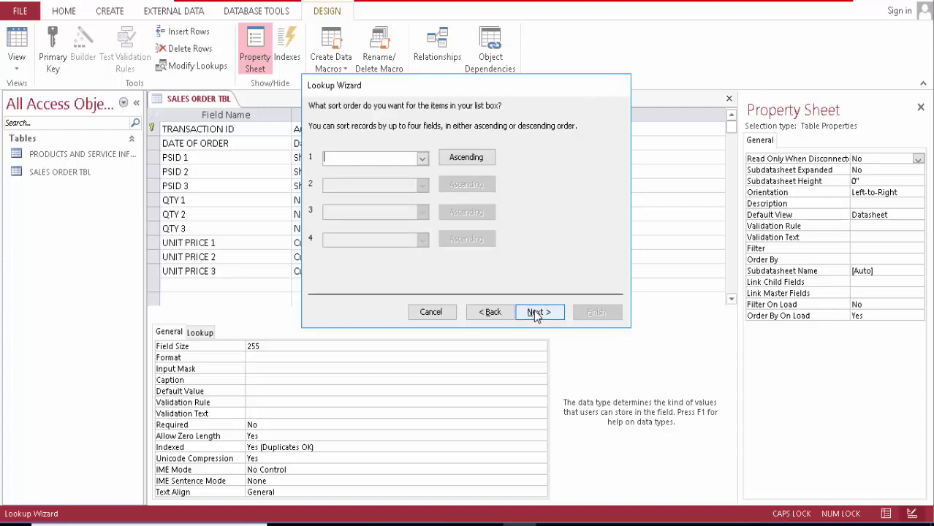
left_click(423, 158)
left_click(406, 192)
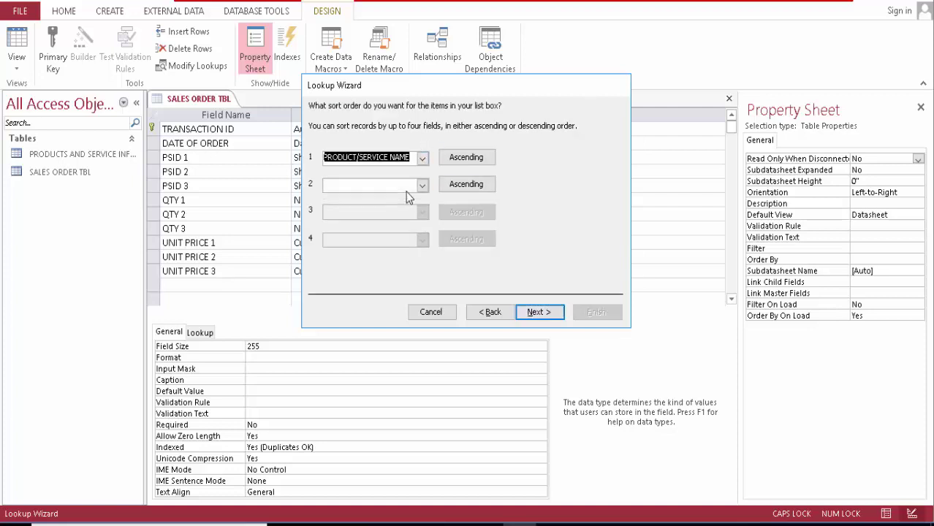
left_click(414, 158)
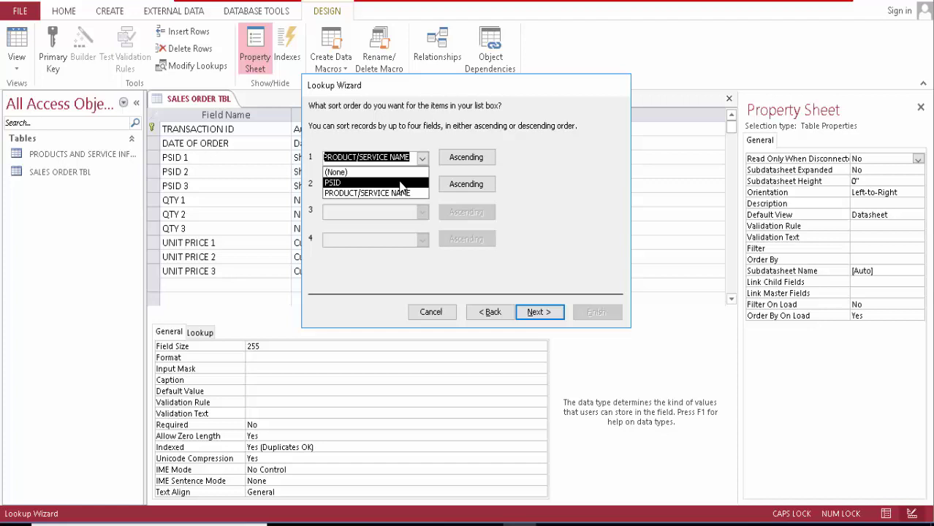
left_click(401, 183)
left_click(417, 186)
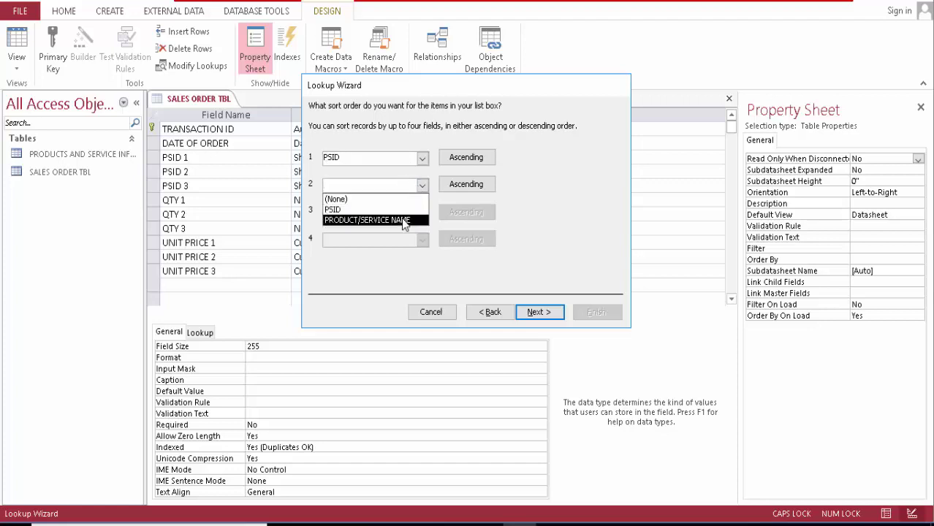
left_click(404, 220)
left_click(526, 312)
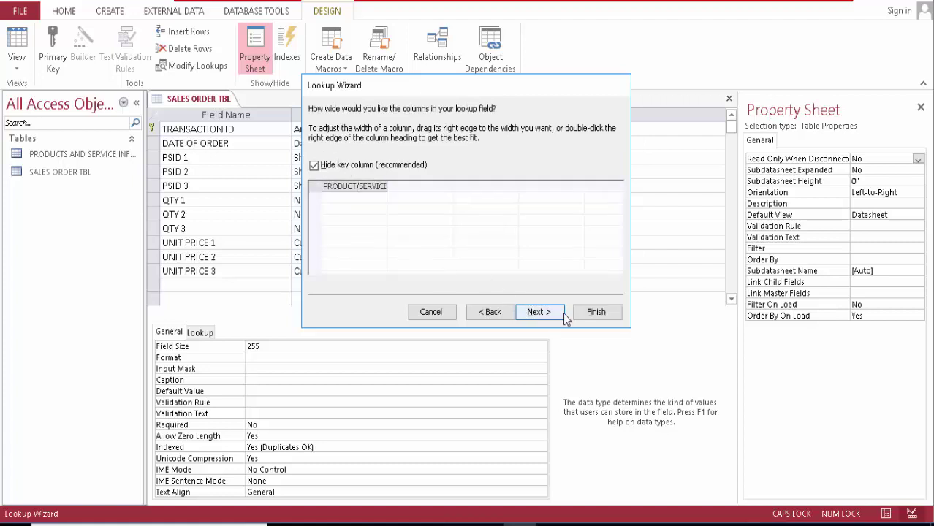
left_click(595, 312)
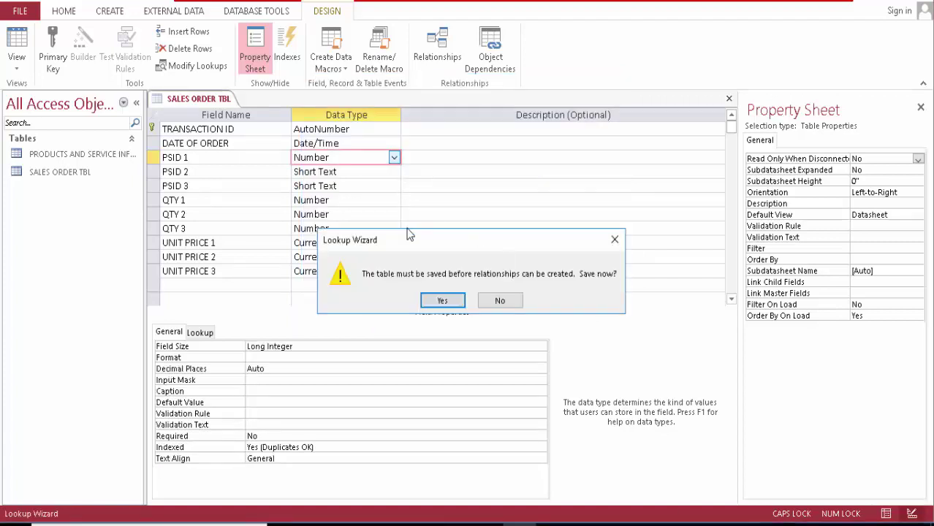
left_click(433, 301)
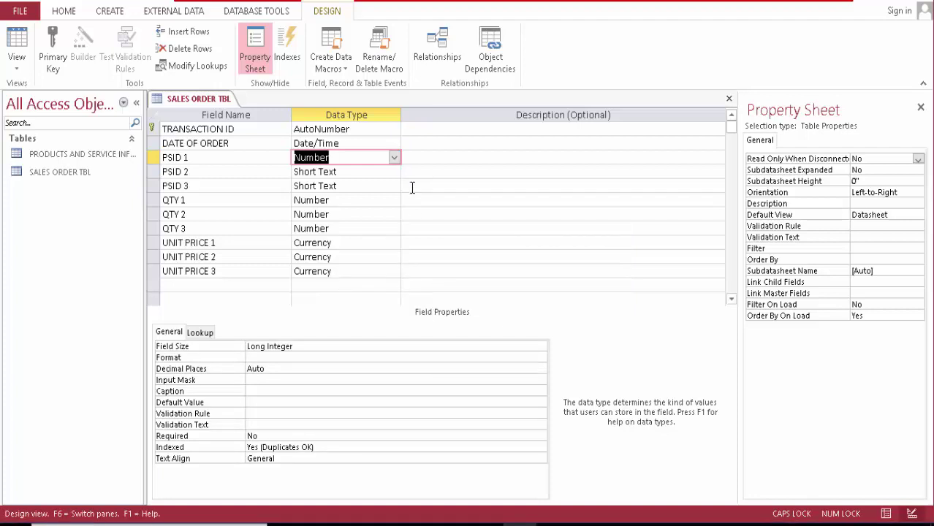
left_click(394, 170)
- Make PSID 2 a Lookup Wizard field that lists PRODUCT/SERVICE NAME from PRODUCTS AND SERVICE INFO TBL
left_click(394, 171)
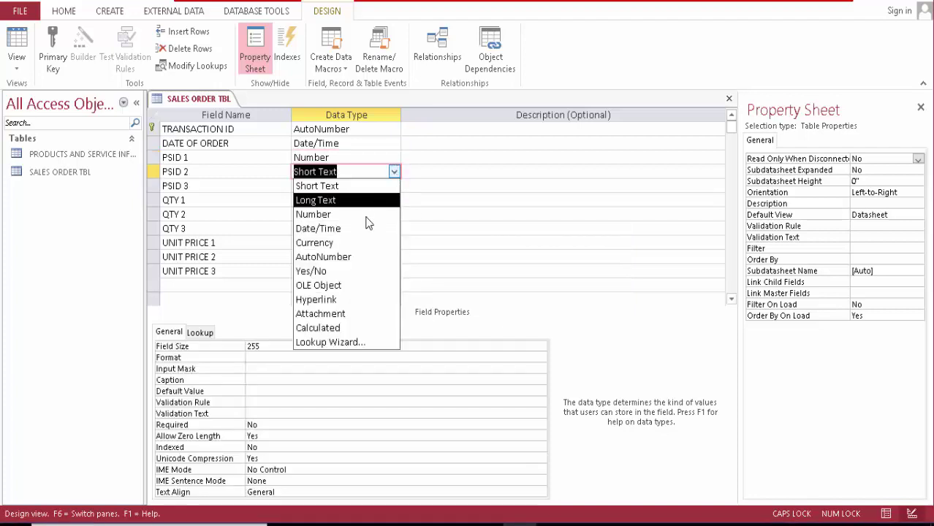
left_click(344, 343)
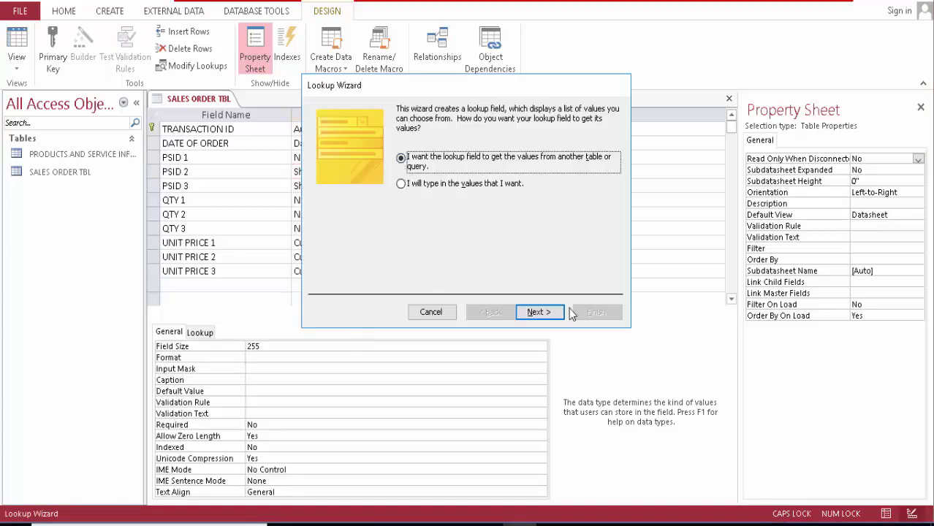
left_click(561, 312)
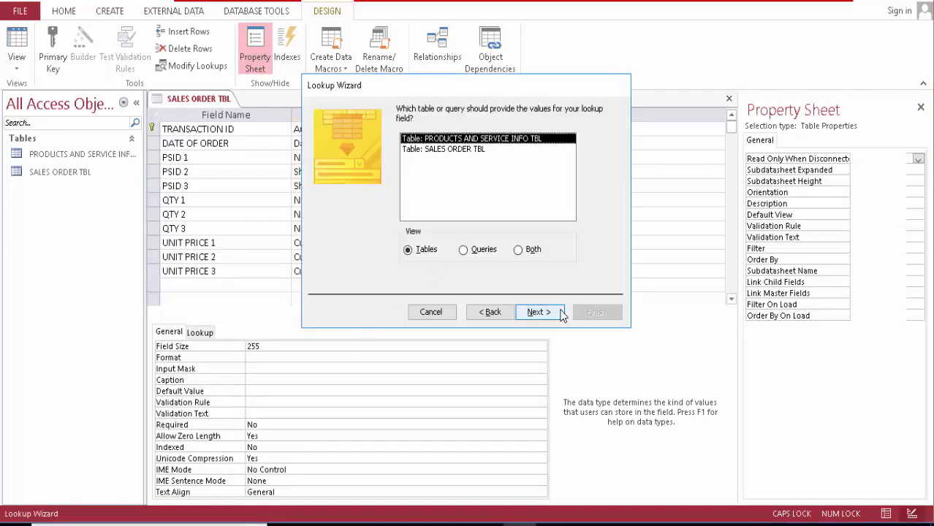
key("Tab")
left_click(518, 252)
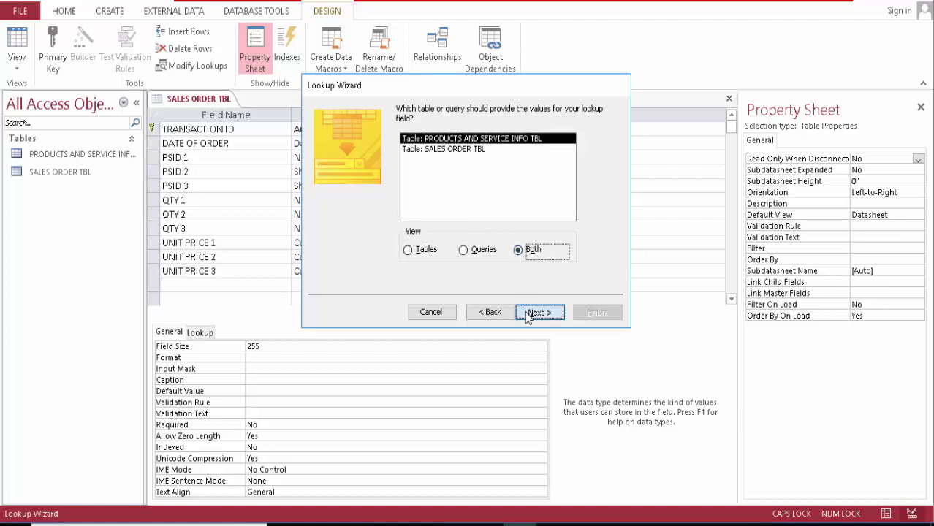
left_click(528, 314)
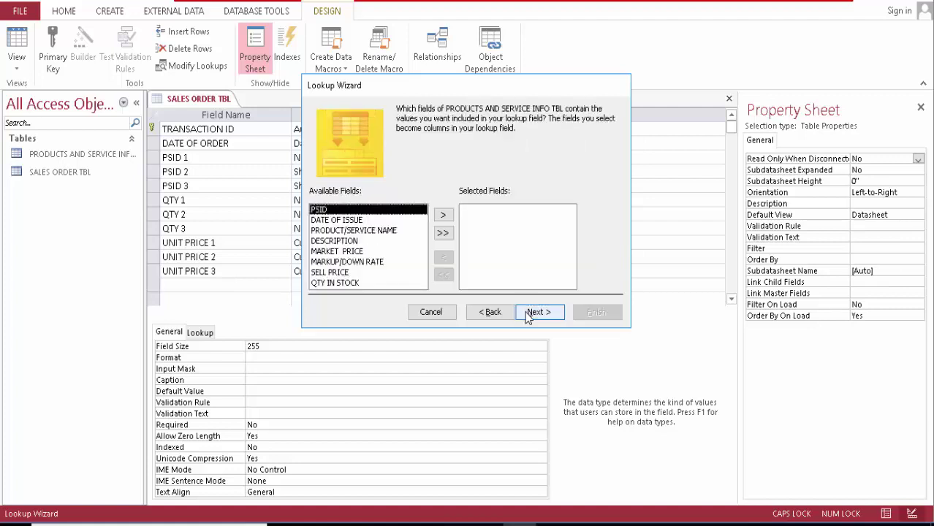
double_click(386, 231)
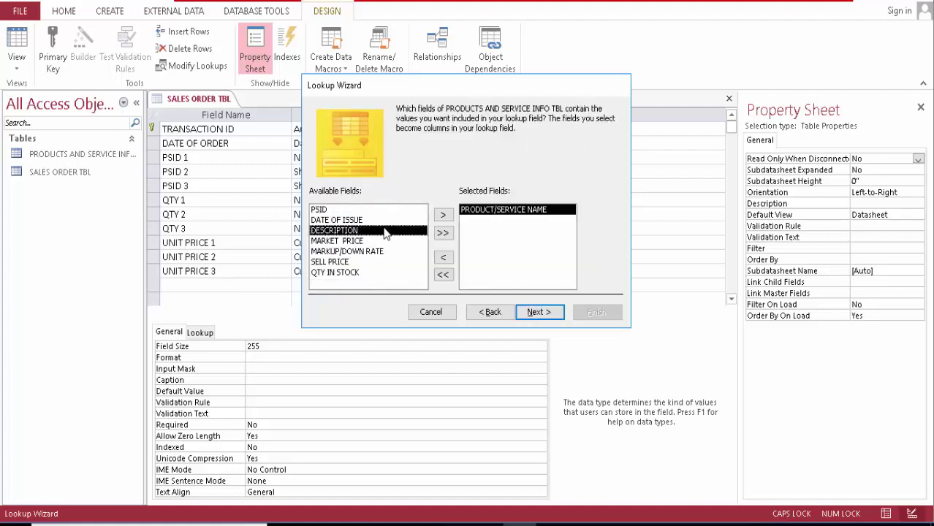
- Sort the PSID 2 lookup by PSID, then PRODUCT/SERVICE NAME, finish it and save the table
left_click(523, 314)
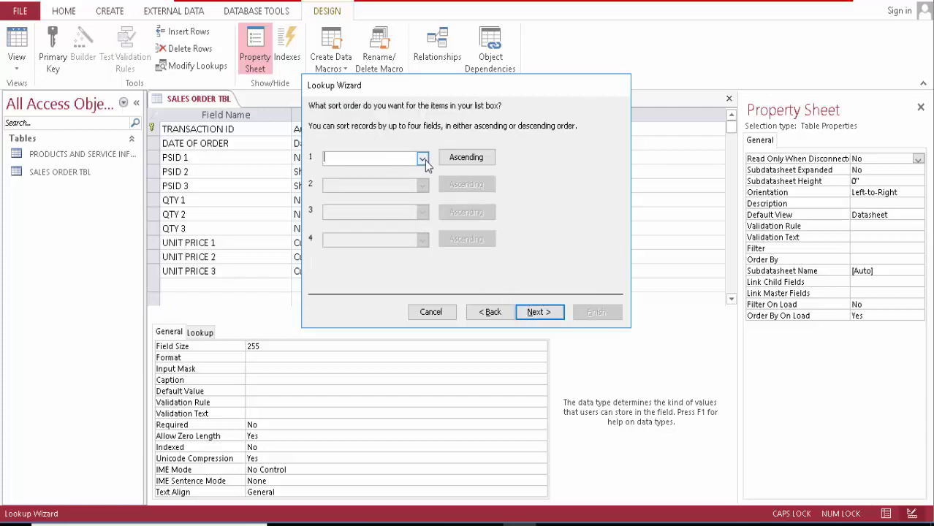
left_click(423, 159)
left_click(418, 183)
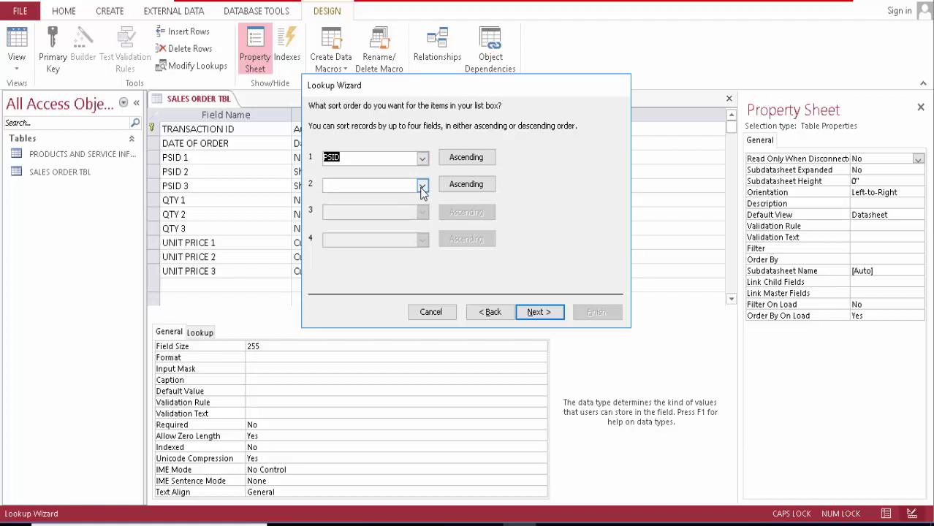
left_click(421, 185)
left_click(412, 217)
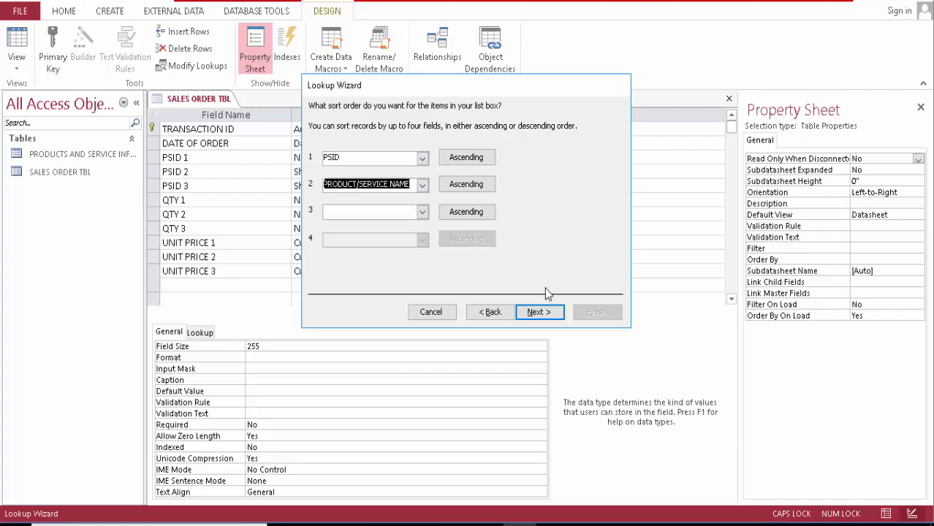
left_click(541, 313)
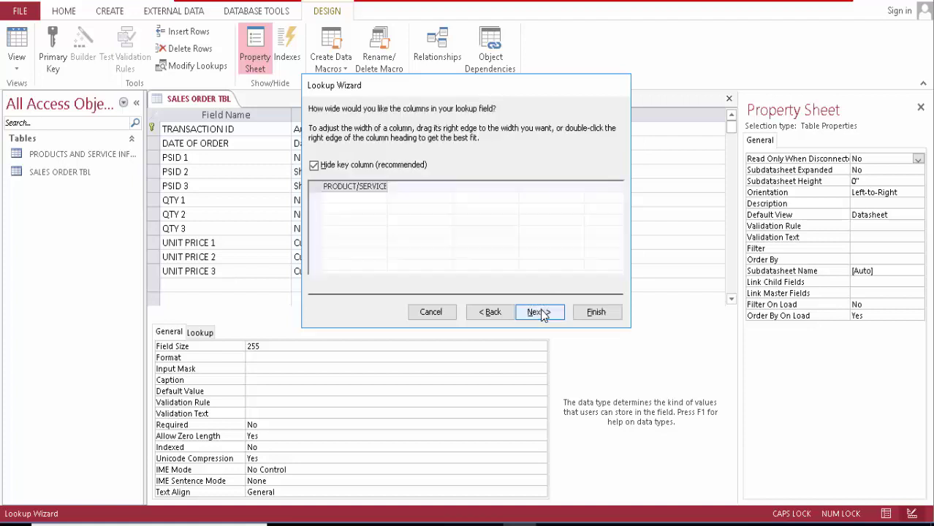
left_click(596, 312)
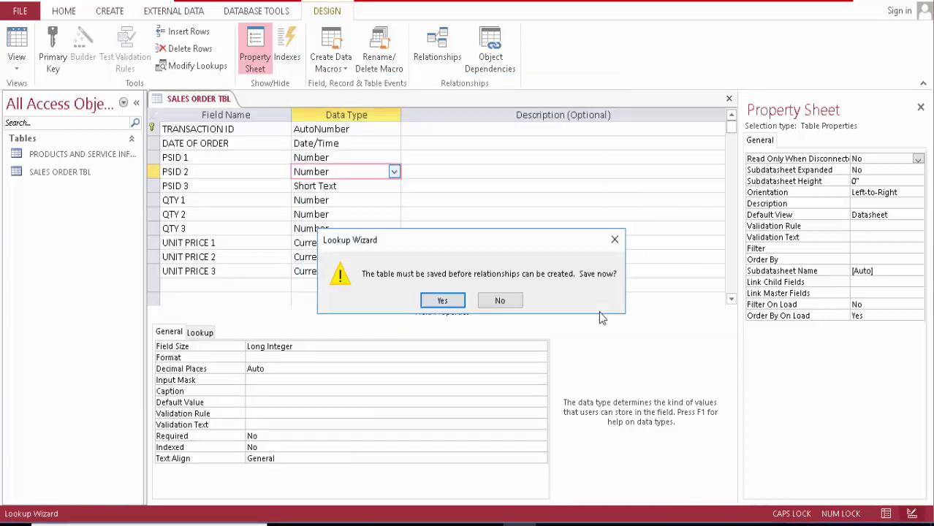
key("Return")
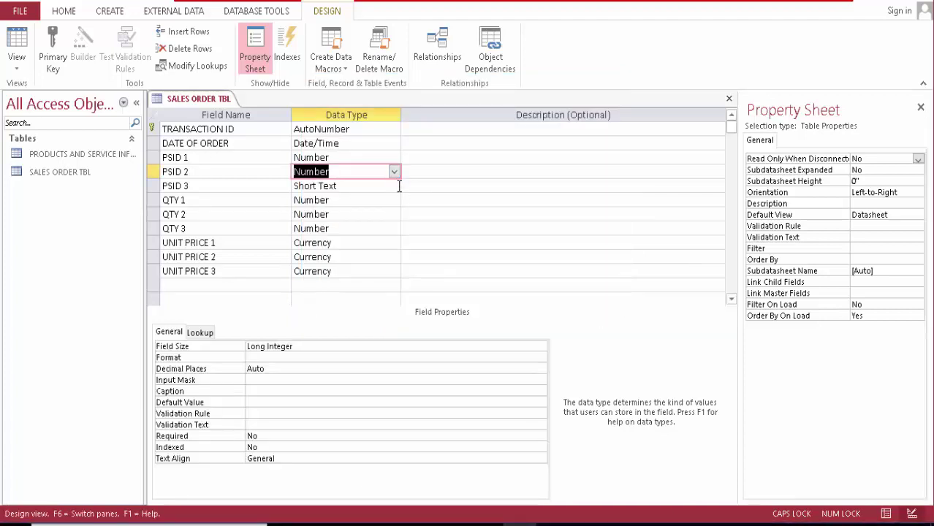
left_click(395, 186)
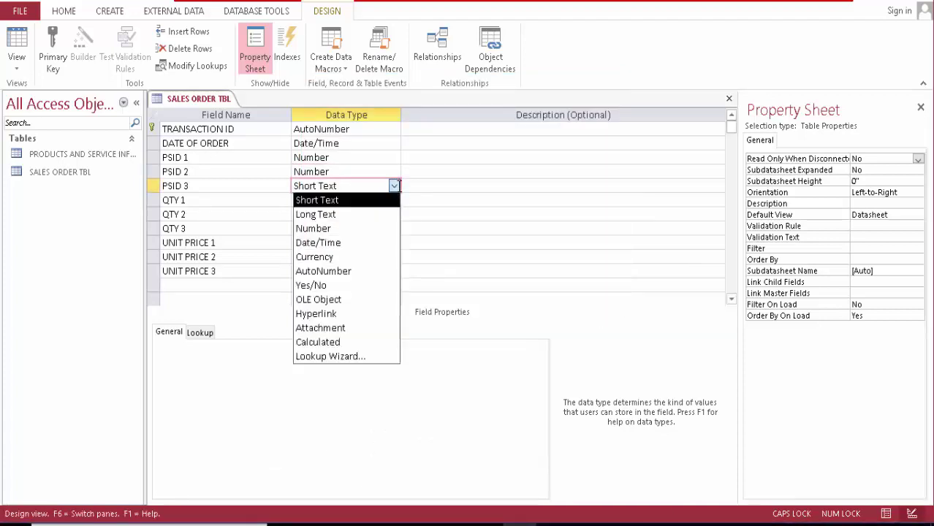
- Make PSID 3 a lookup that draws PRODUCT/SERVICE NAME from PRODUCTS AND SERVICE INFO TBL
left_click(330, 357)
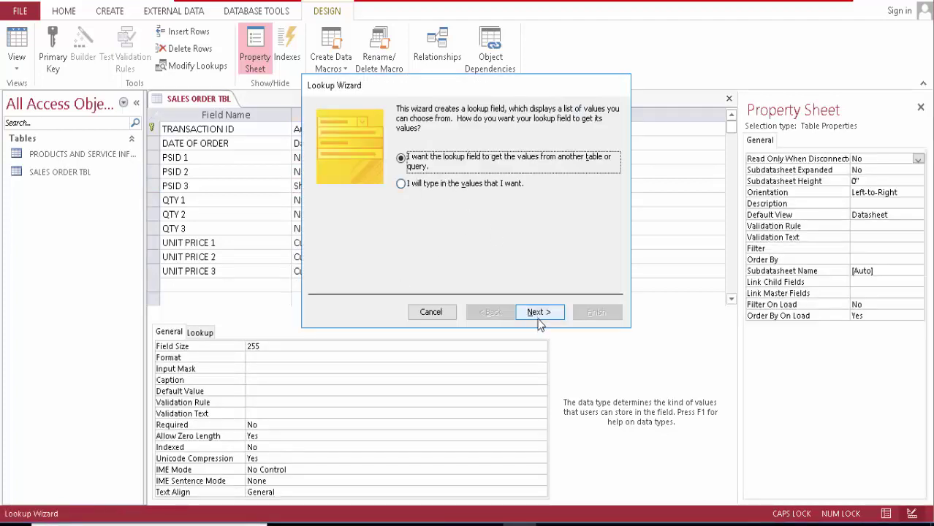
left_click(538, 320)
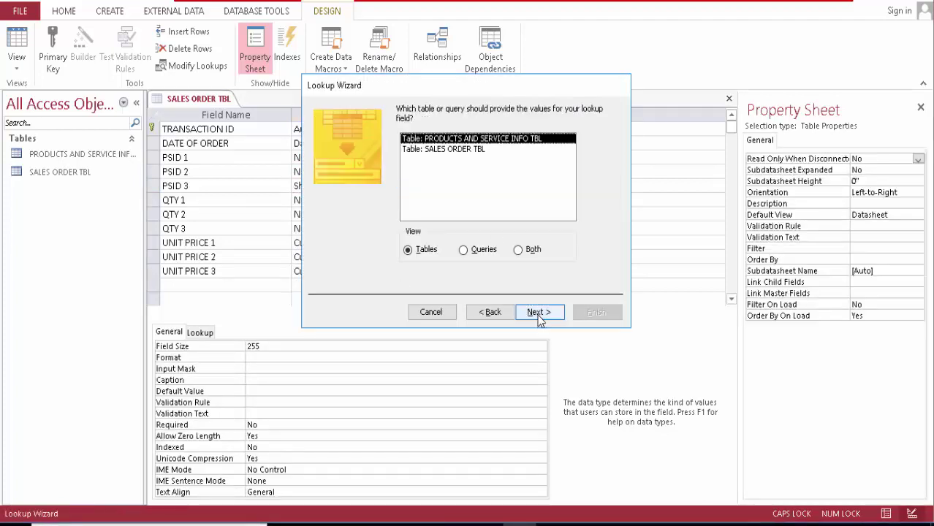
left_click(518, 250)
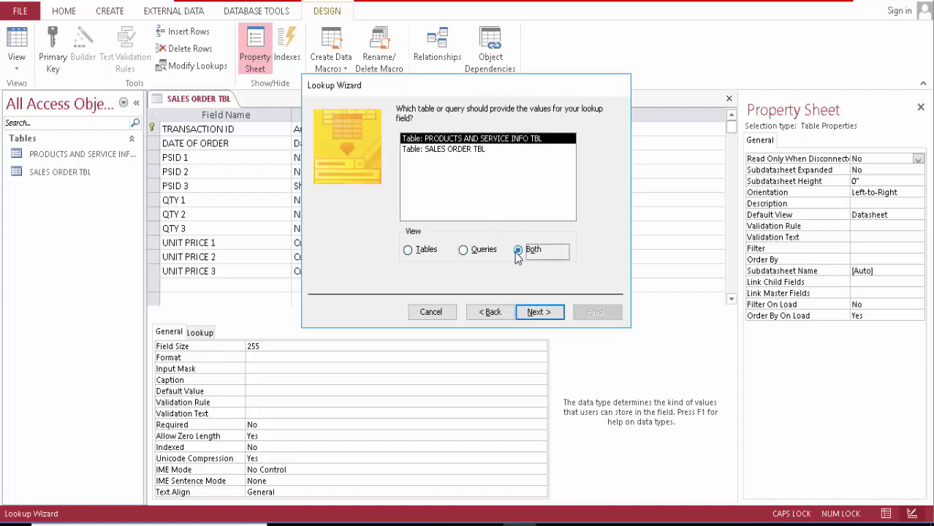
left_click(533, 312)
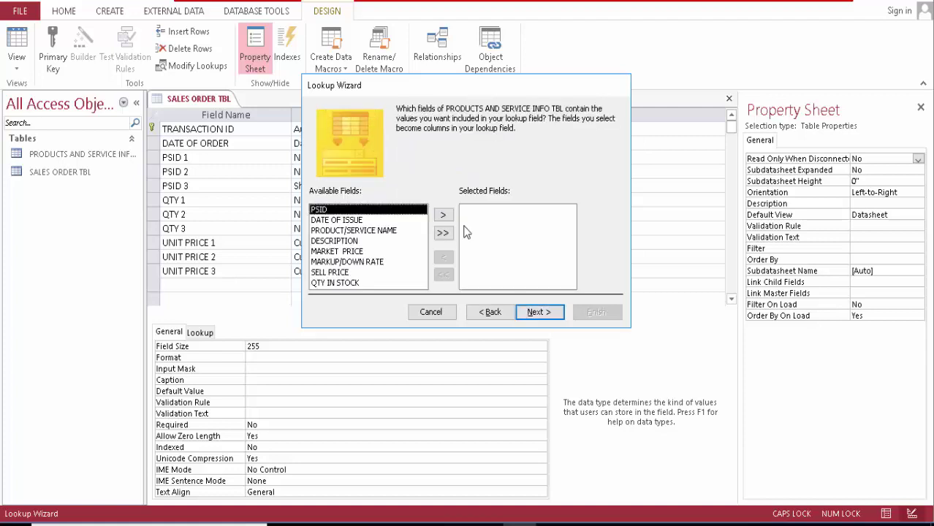
double_click(391, 231)
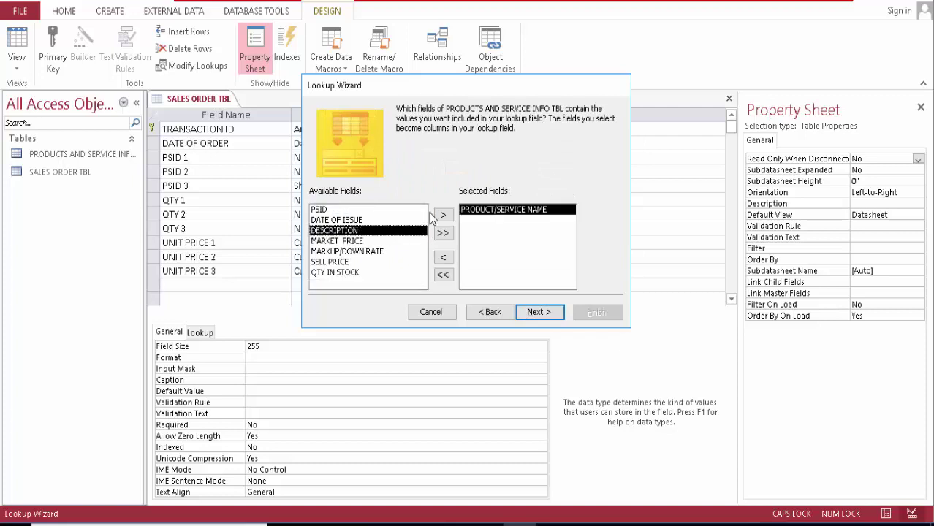
- Sort the PSID 3 lookup by PSID, then PRODUCT/SERVICE NAME, finish it and save the table
left_click(538, 312)
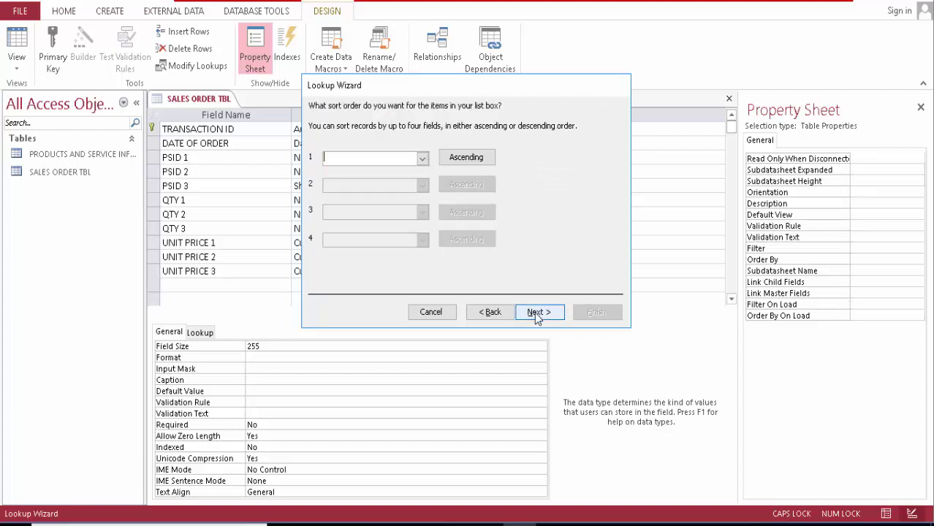
left_click(422, 158)
left_click(417, 183)
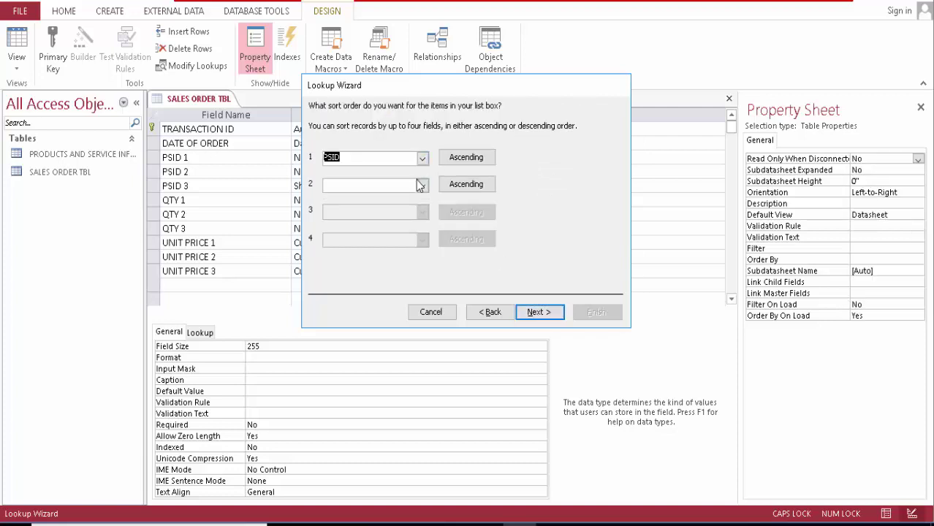
left_click(422, 184)
left_click(369, 217)
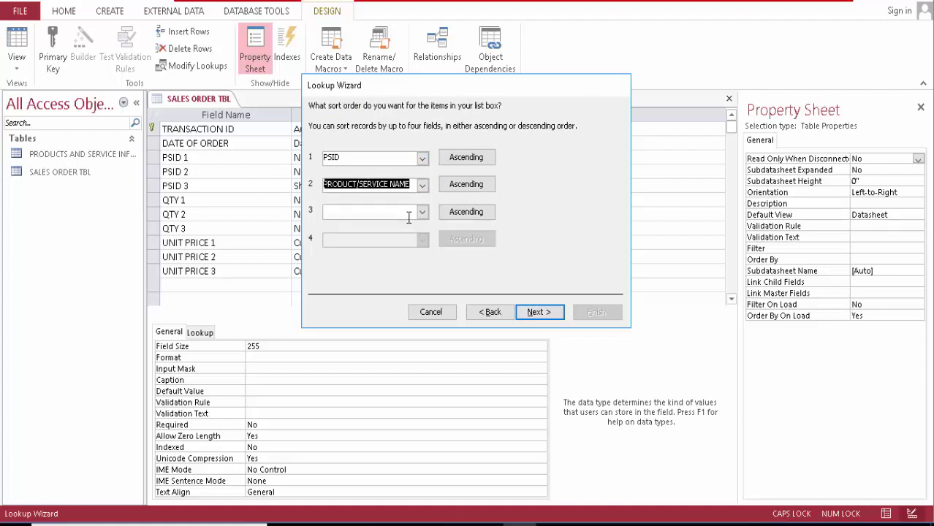
left_click(529, 315)
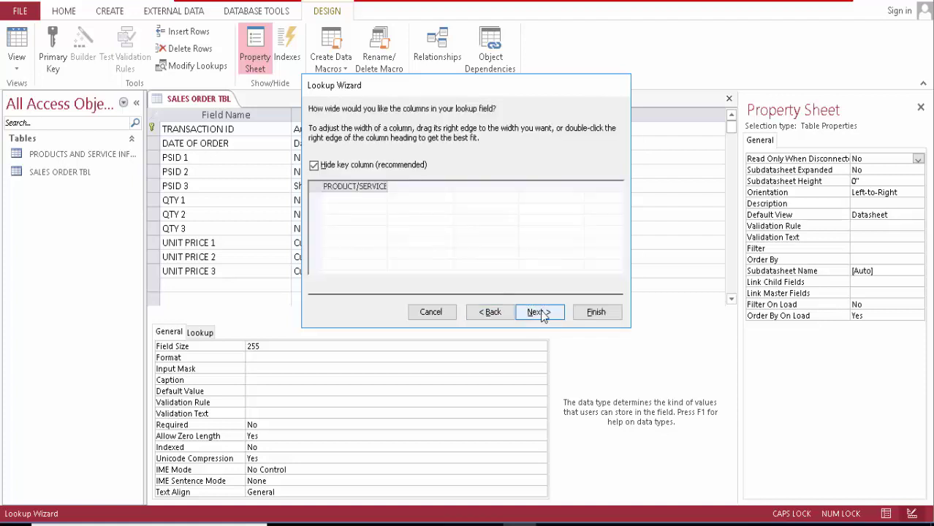
left_click(589, 313)
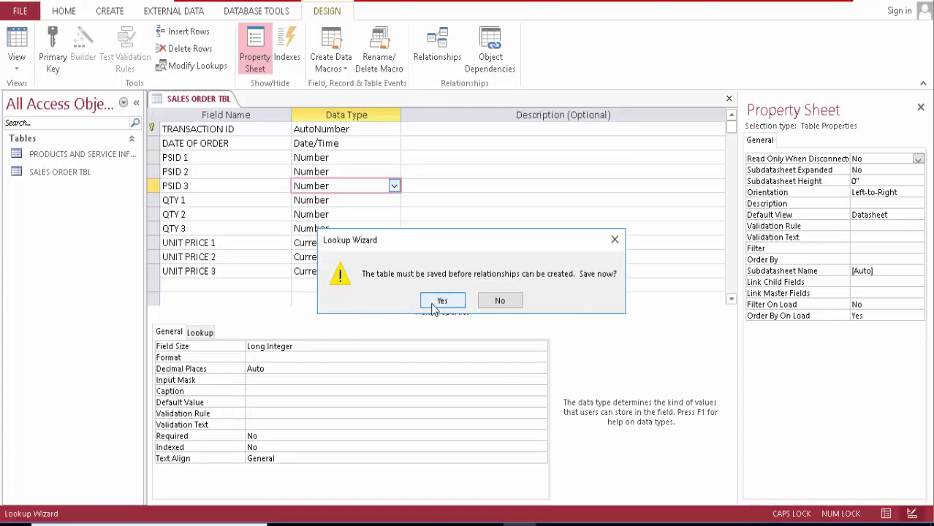
left_click(440, 304)
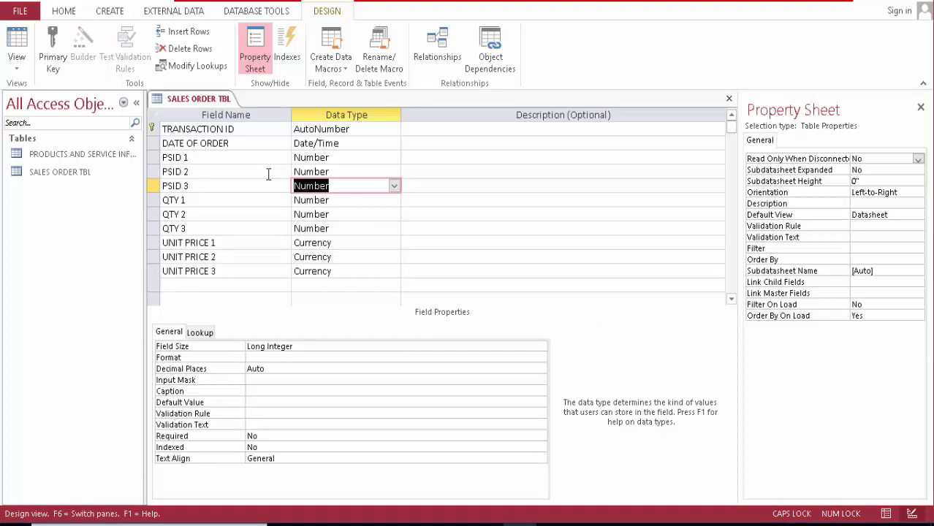
- Switch SALES ORDER TBL to Datasheet View and check the PSID 1 cell for a lookup dropdown
left_click(23, 43)
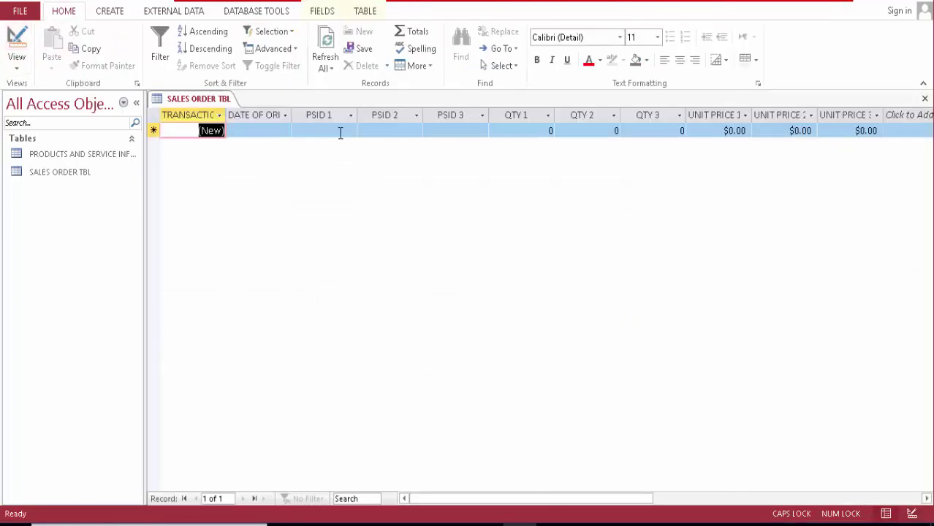
left_click(349, 131)
right_click(350, 133)
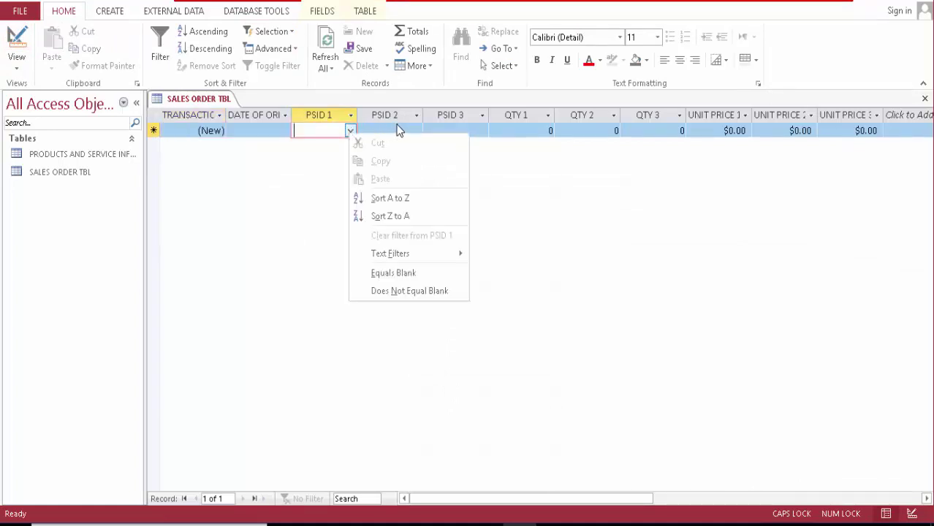
left_click(415, 123)
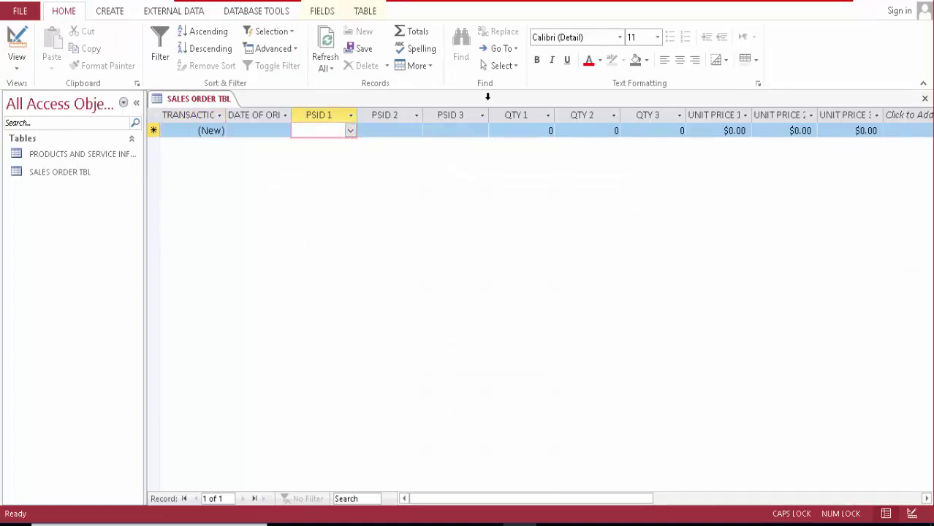
right_click(225, 103)
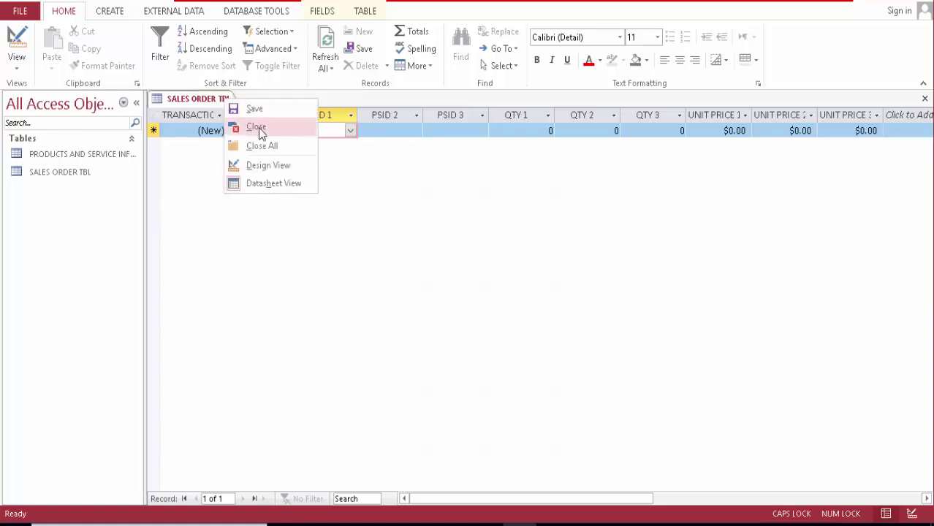
left_click(120, 10)
left_click(119, 10)
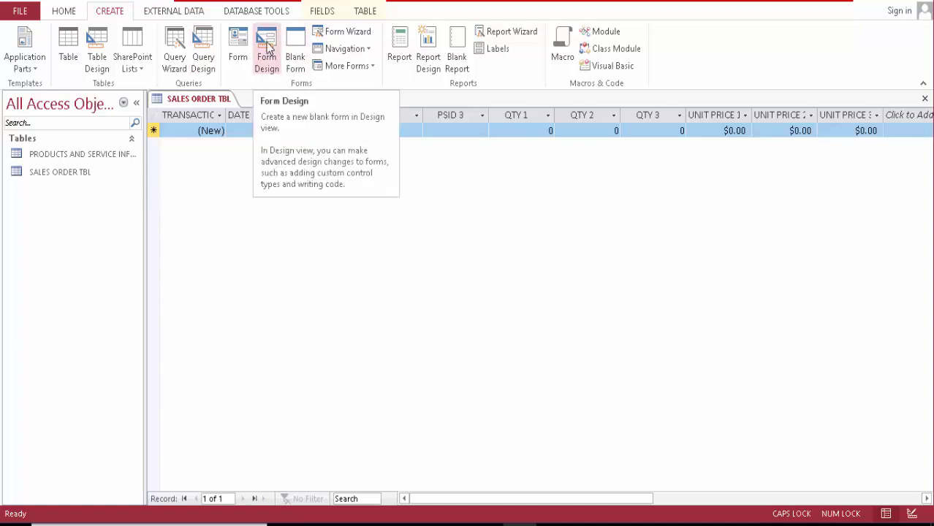
left_click(267, 48)
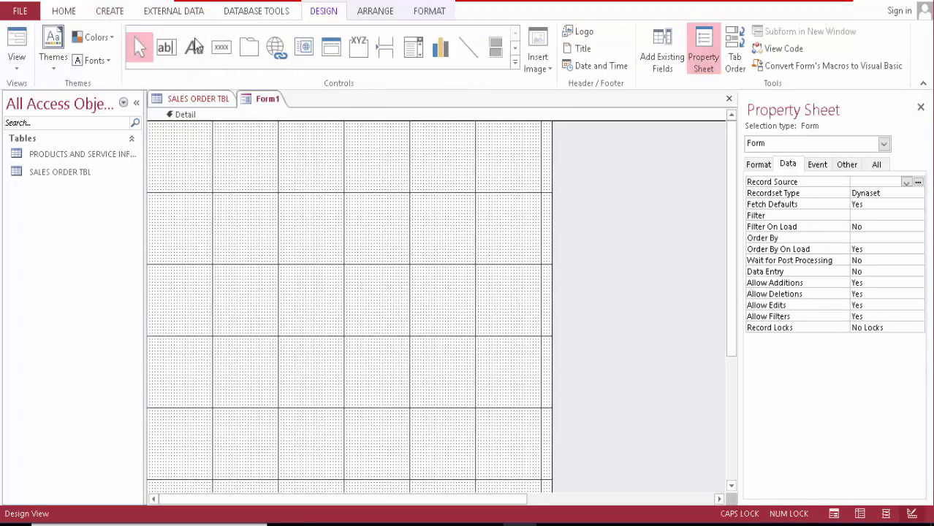
right_click(276, 104)
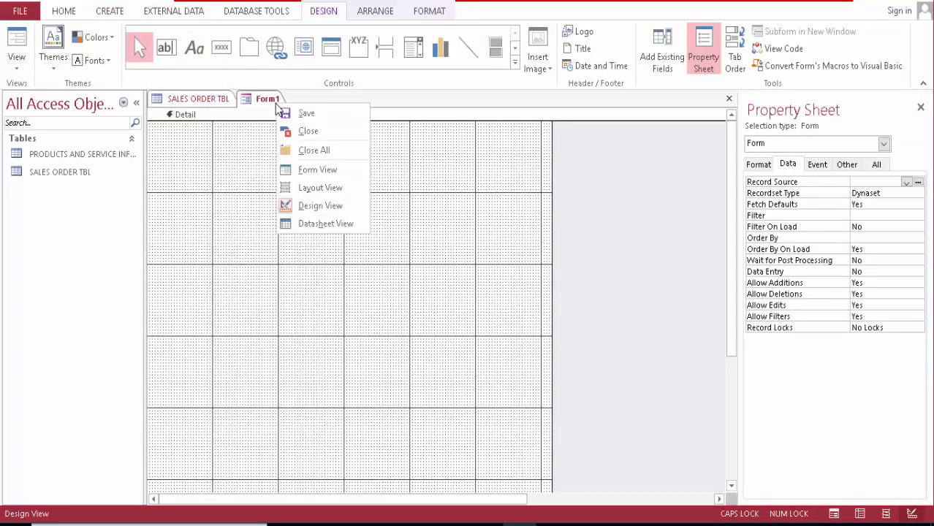
left_click(315, 132)
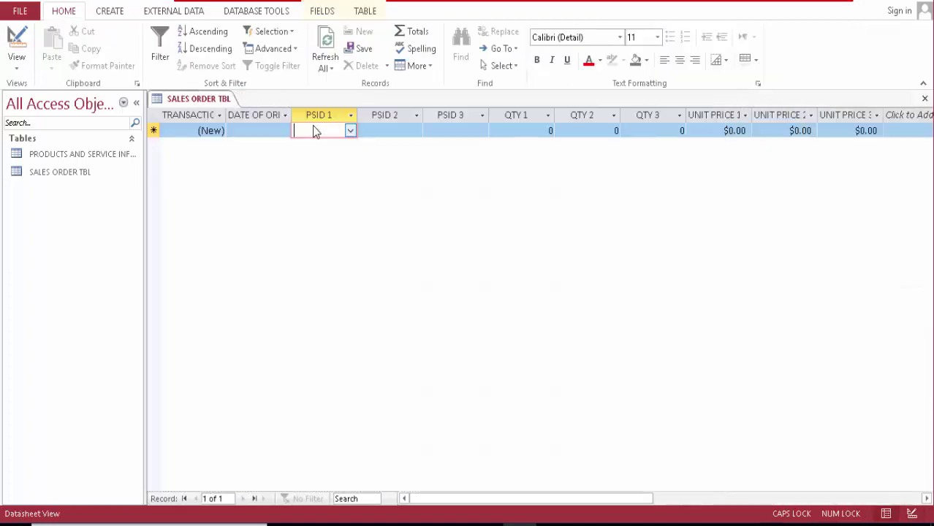
left_click(124, 14)
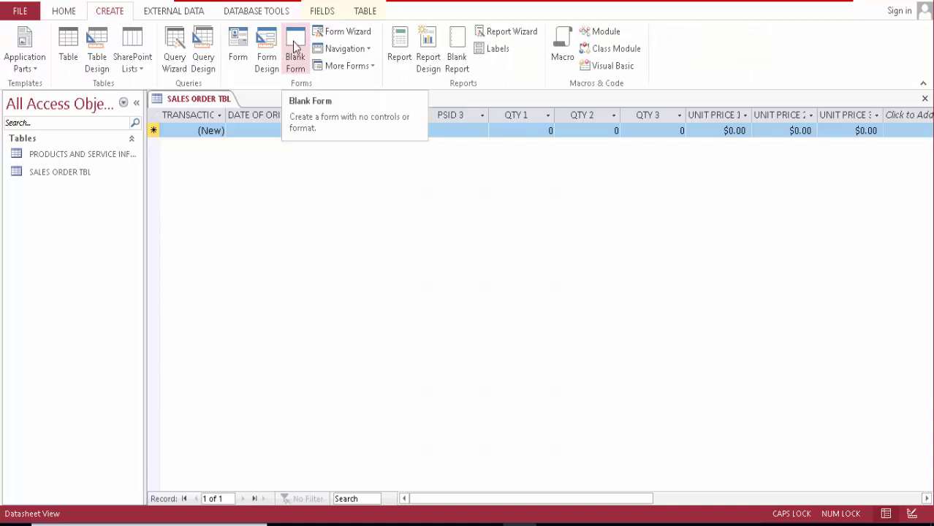
- Build a form from SALES ORDER TBL and split its TRANSACTION ID box horizontally
left_click(239, 44)
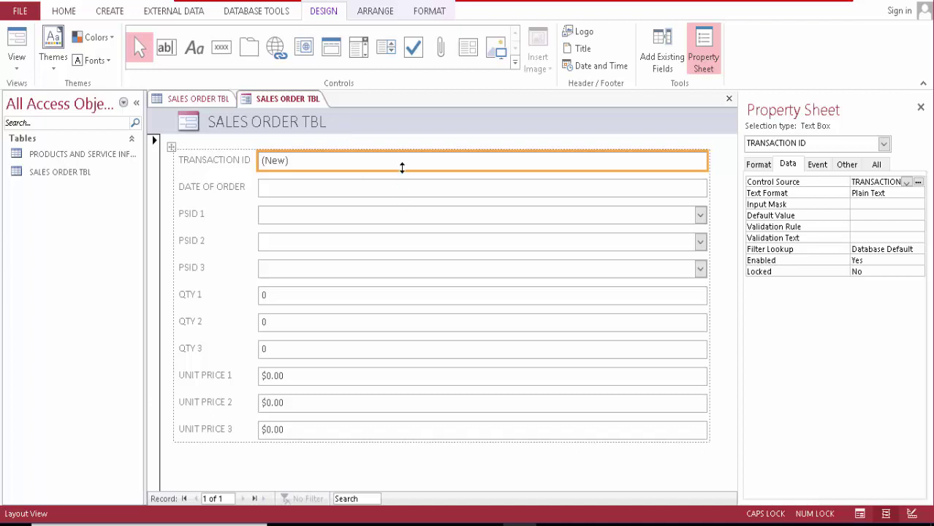
left_click(428, 11)
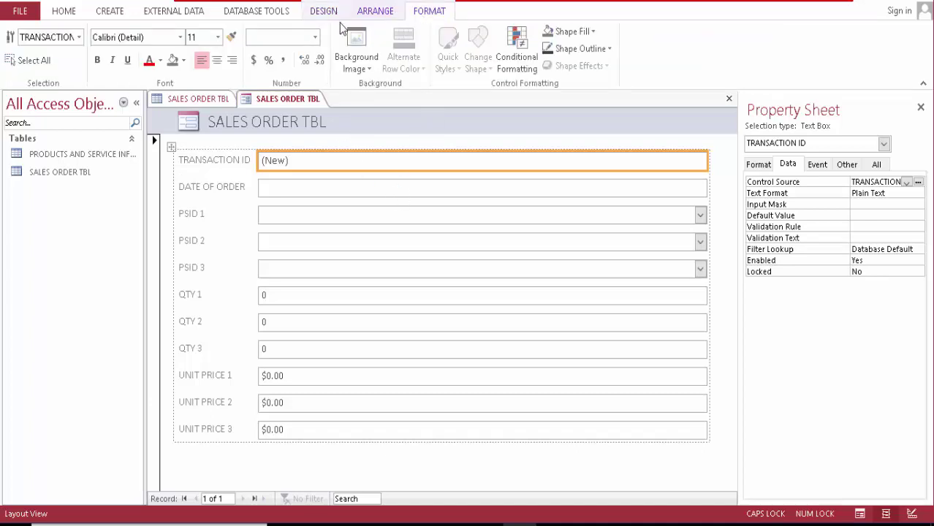
left_click(374, 15)
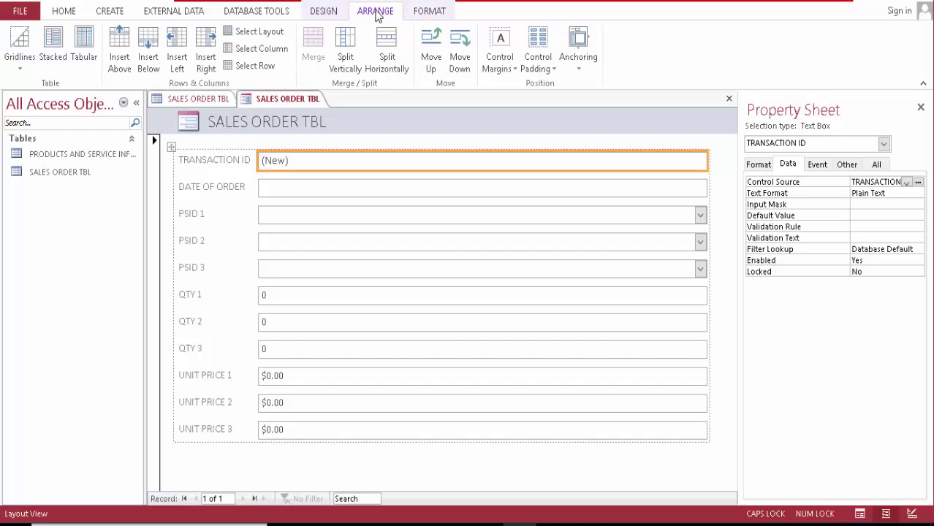
left_click(392, 51)
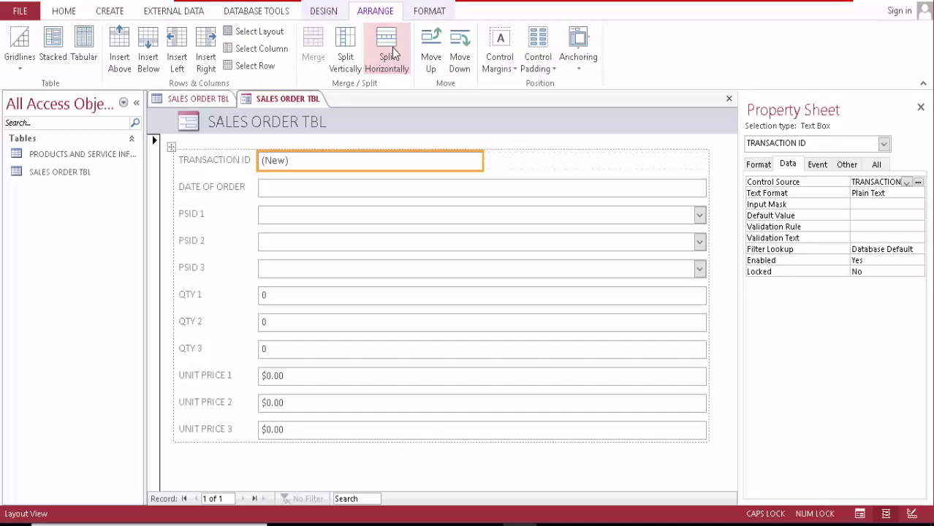